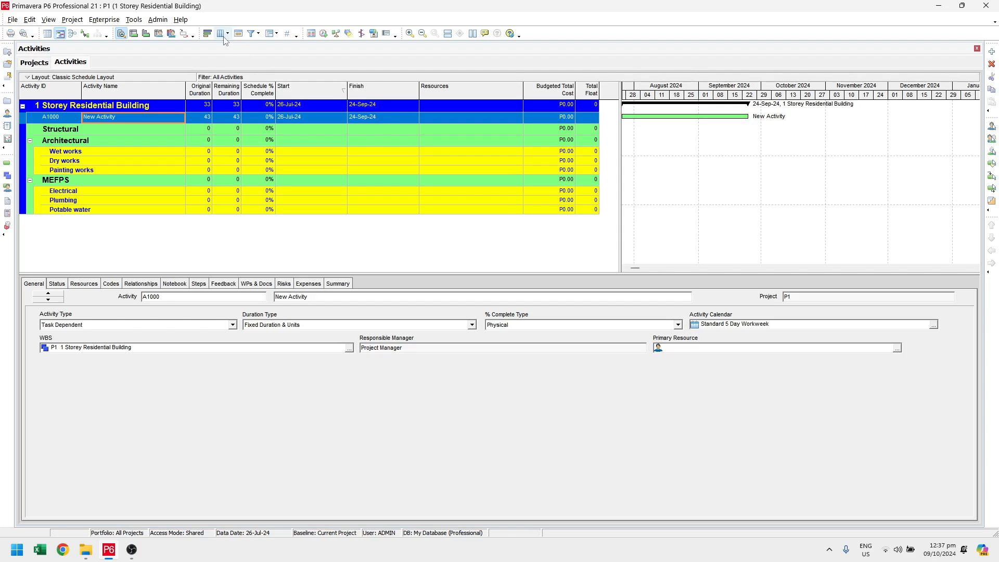
Step: Remove the Remaining Duration, Schedule % Complete, Resources and Budgeted Total Cost columns from the activity table
left_click(222, 36)
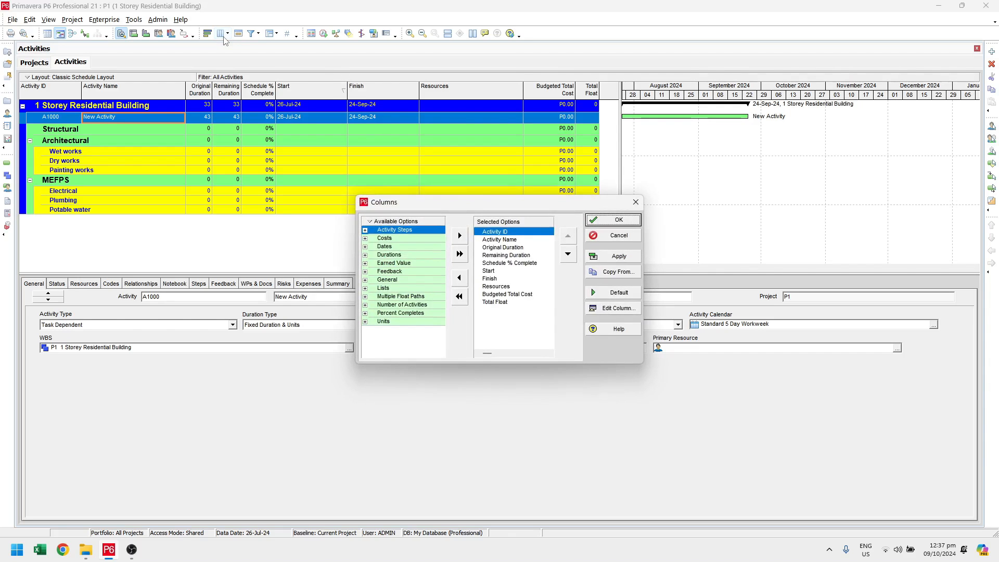
left_click(504, 255)
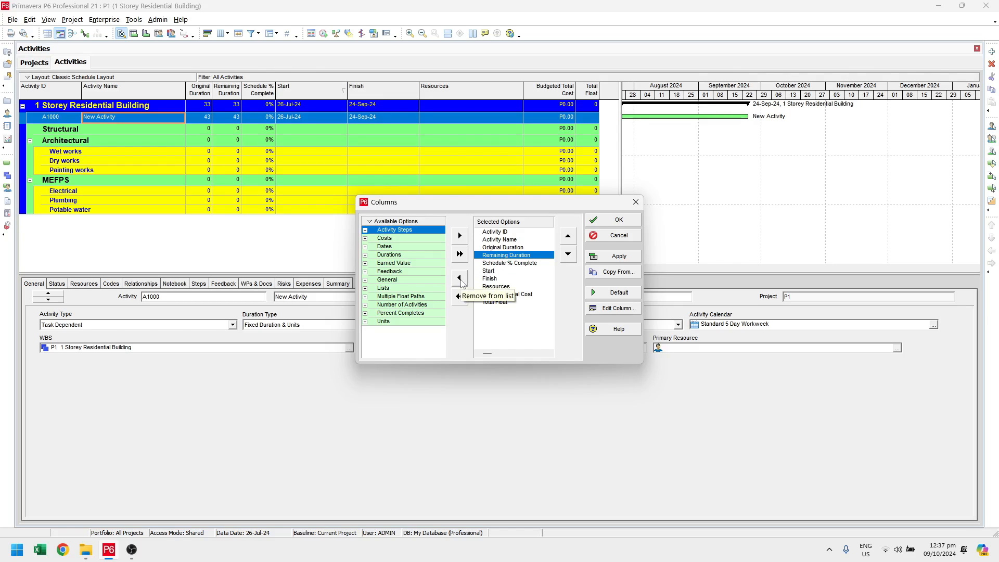
double_click(518, 257)
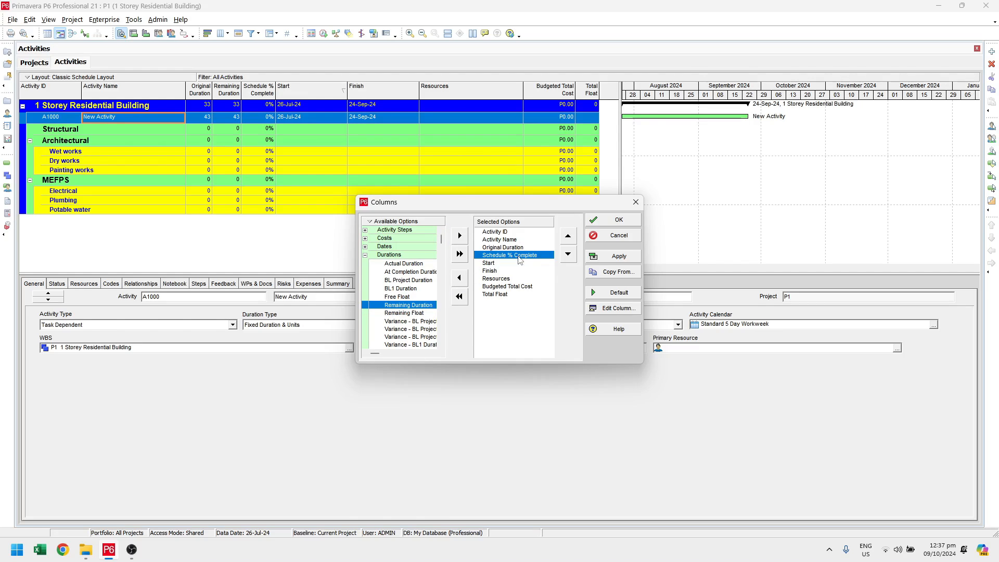
double_click(518, 257)
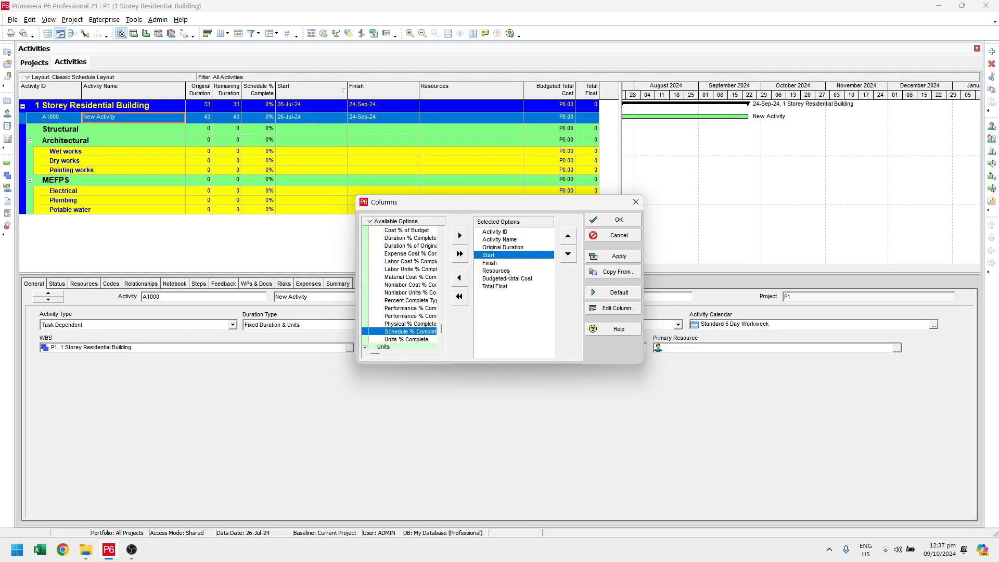
double_click(507, 271)
double_click(523, 272)
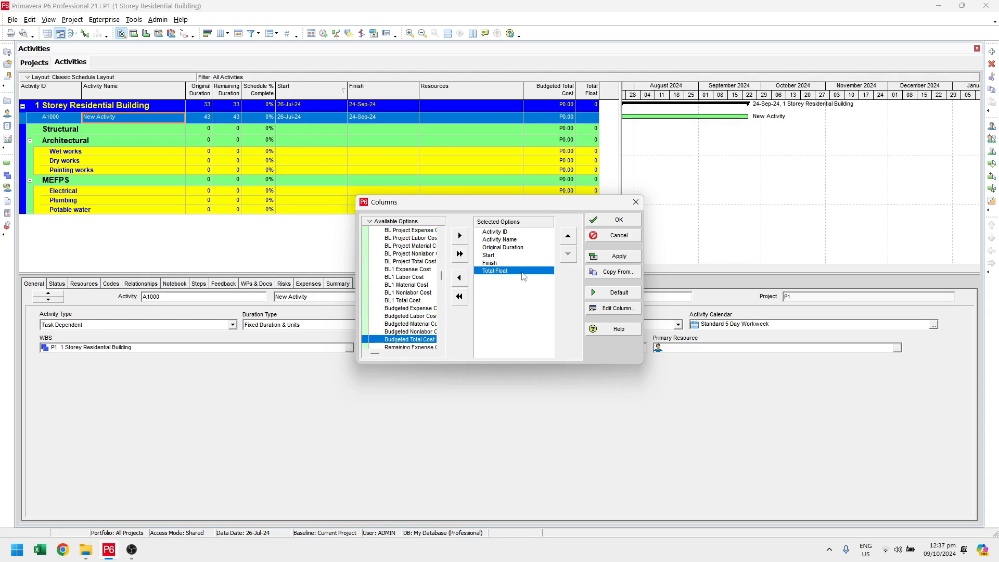
left_click(617, 256)
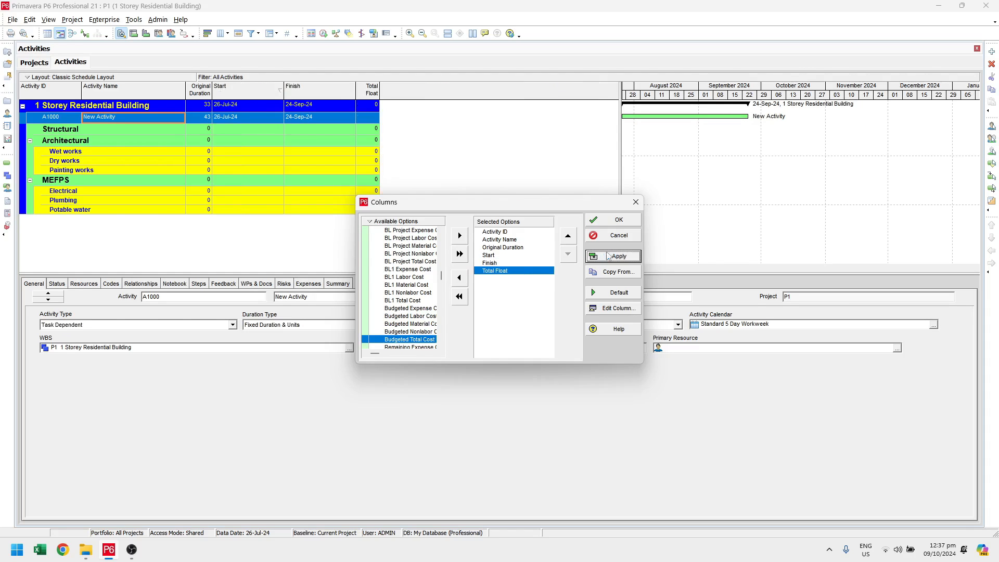
left_click(617, 220)
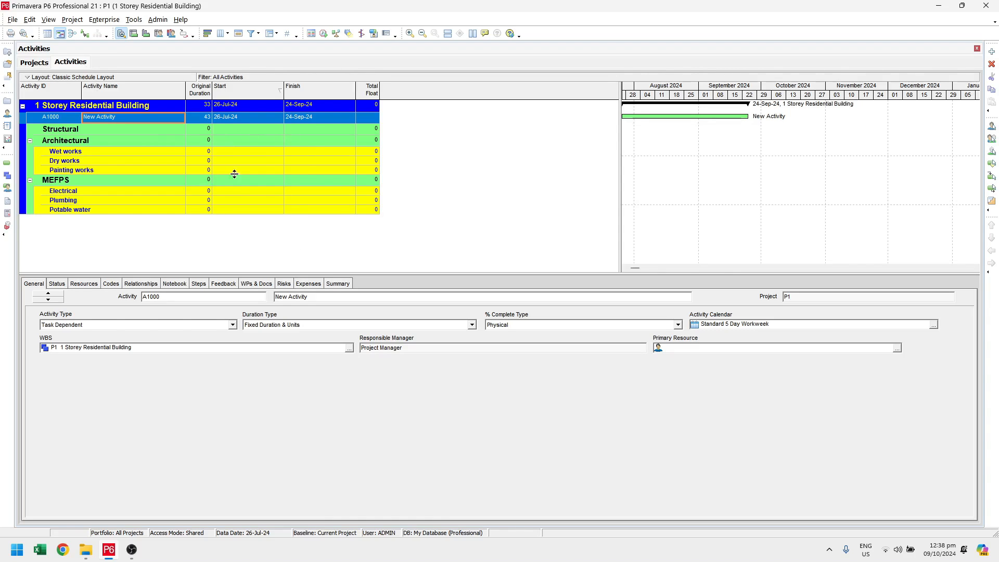
Step: Check that Hide if empty is unchecked in the Group and Sort options and apply them
right_click(265, 161)
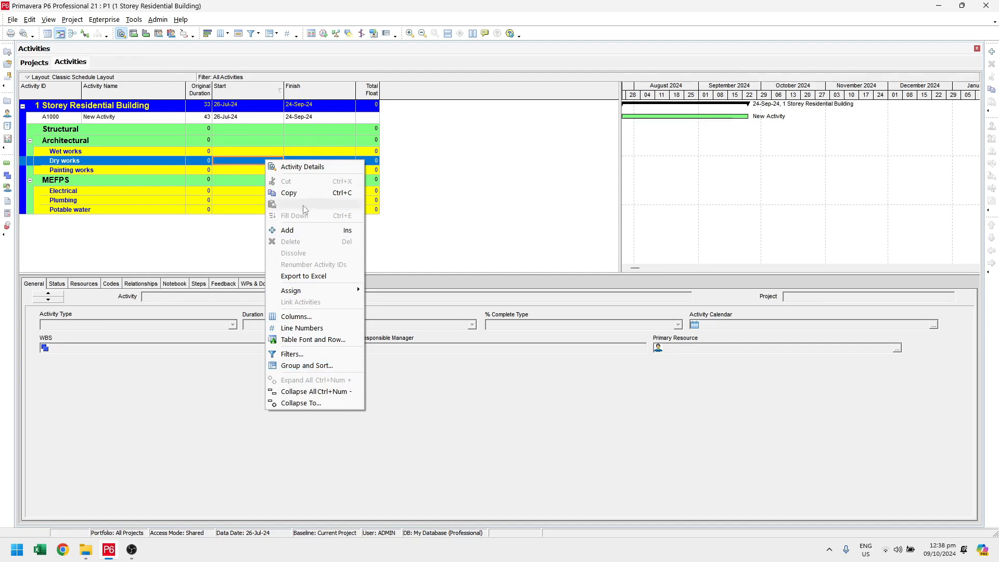
left_click(271, 34)
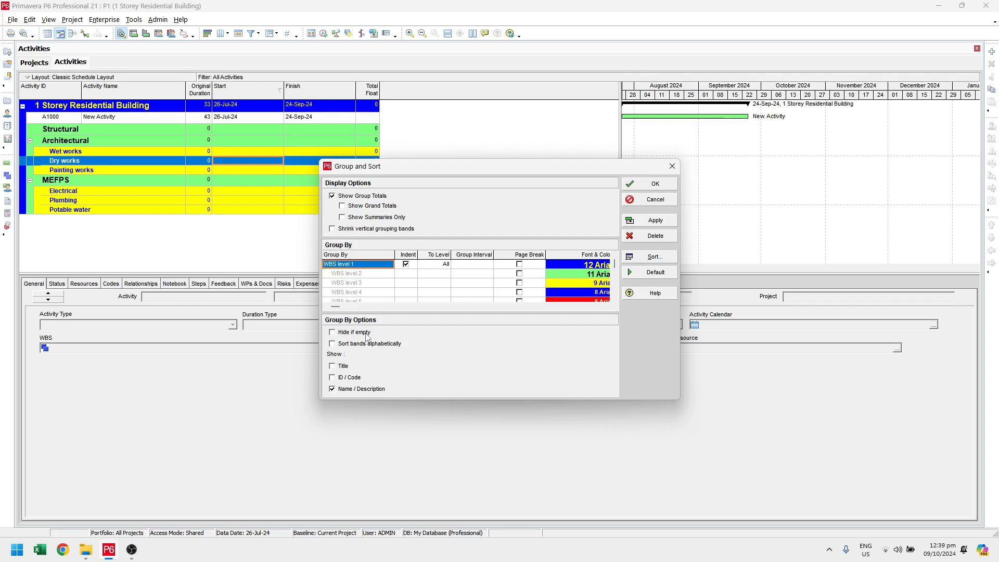
left_click(647, 219)
left_click(651, 184)
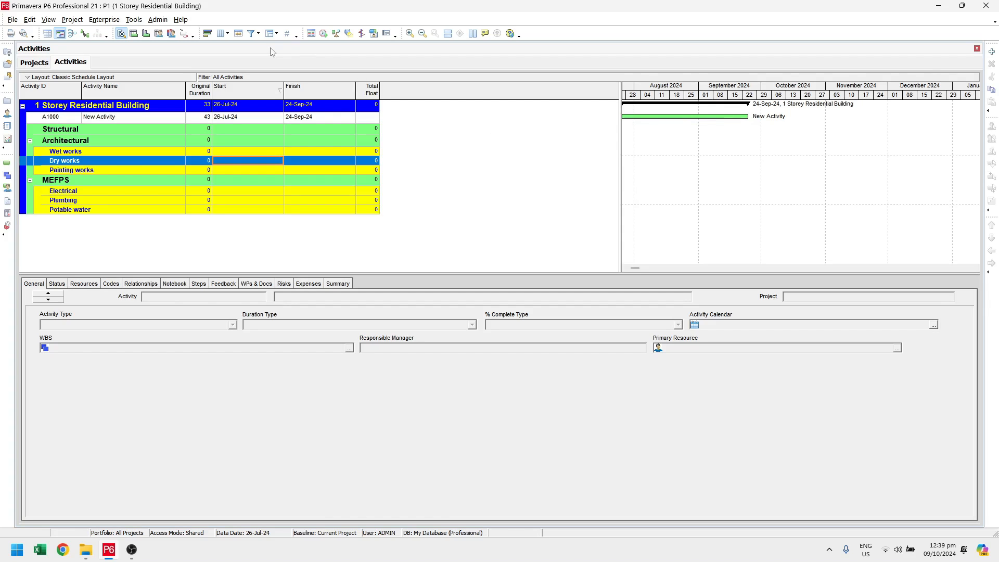
Step: Move activity A1000 under the Structural WBS and rename it Excavation
left_click(148, 119)
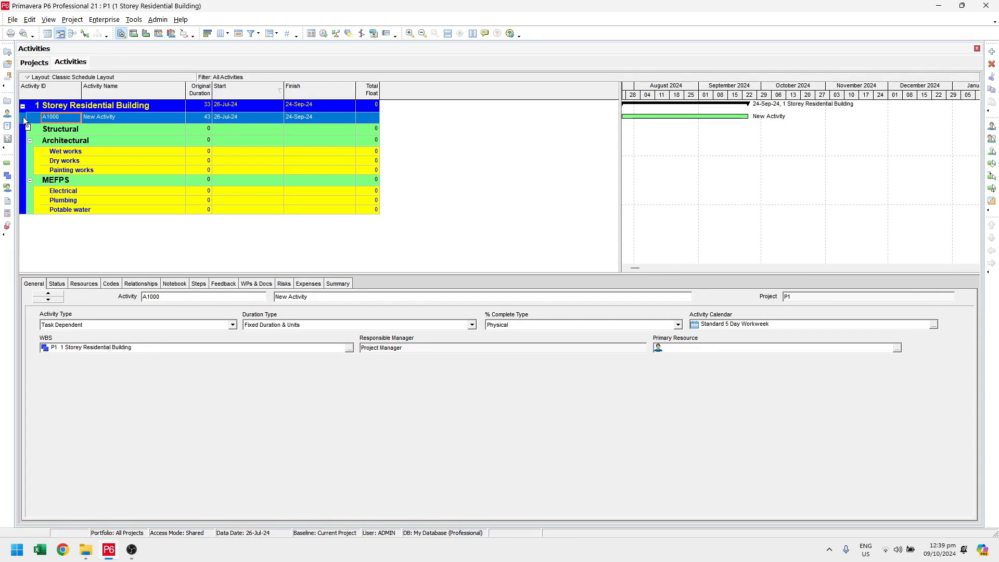
mouse_move(23, 116)
left_mouse_down()
mouse_move(34, 171)
mouse_move(45, 124)
mouse_move(49, 170)
mouse_move(50, 130)
left_mouse_up()
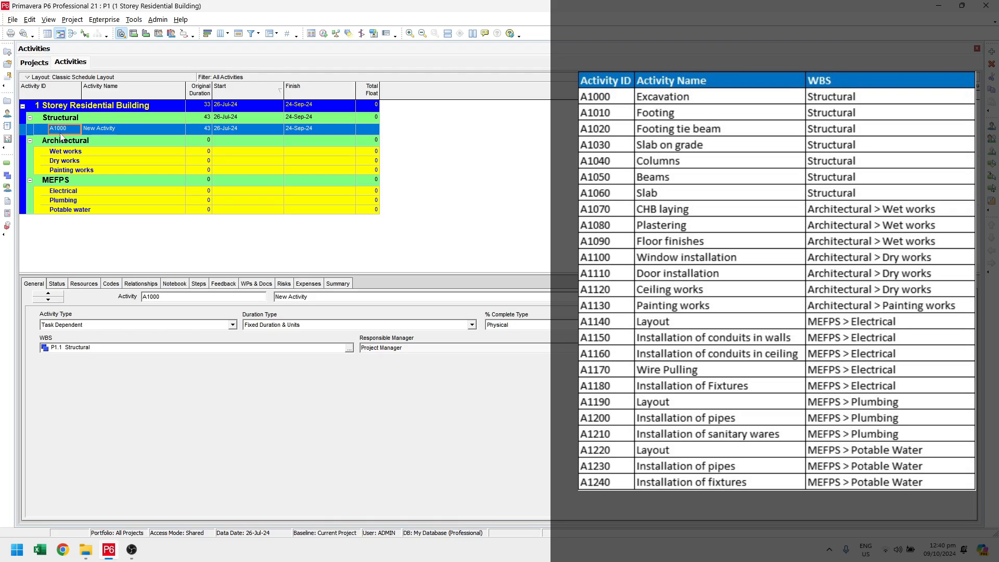
left_click(118, 129)
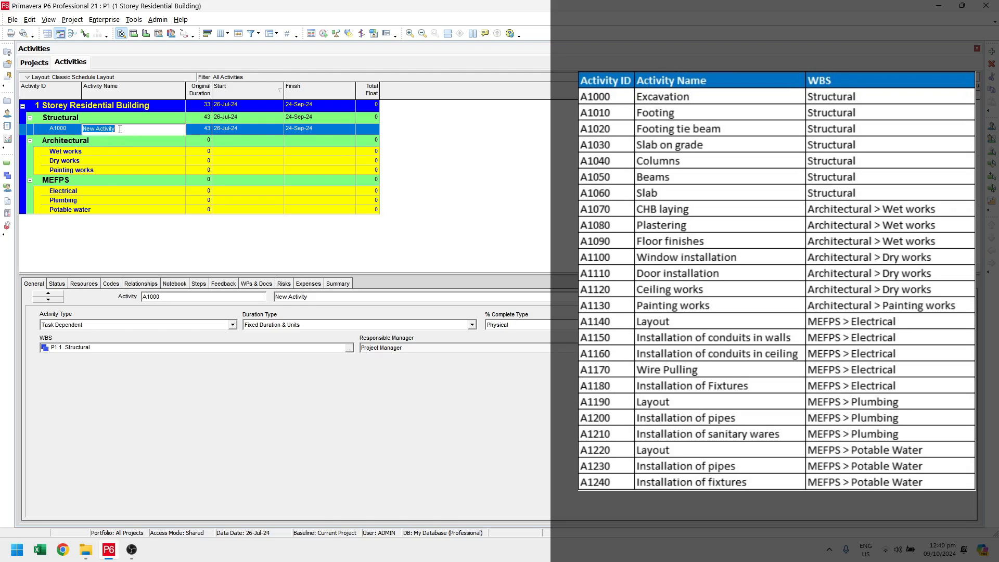
type("Excavation")
key("Return")
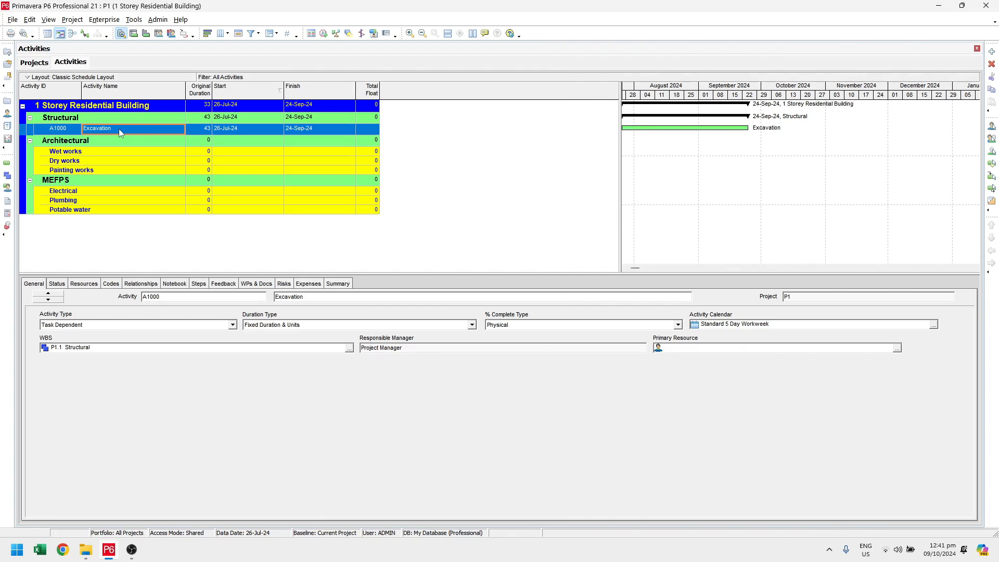
Step: Start a new activity under the Structural WBS with the New Activity wizard and name it Footing
left_click(128, 119)
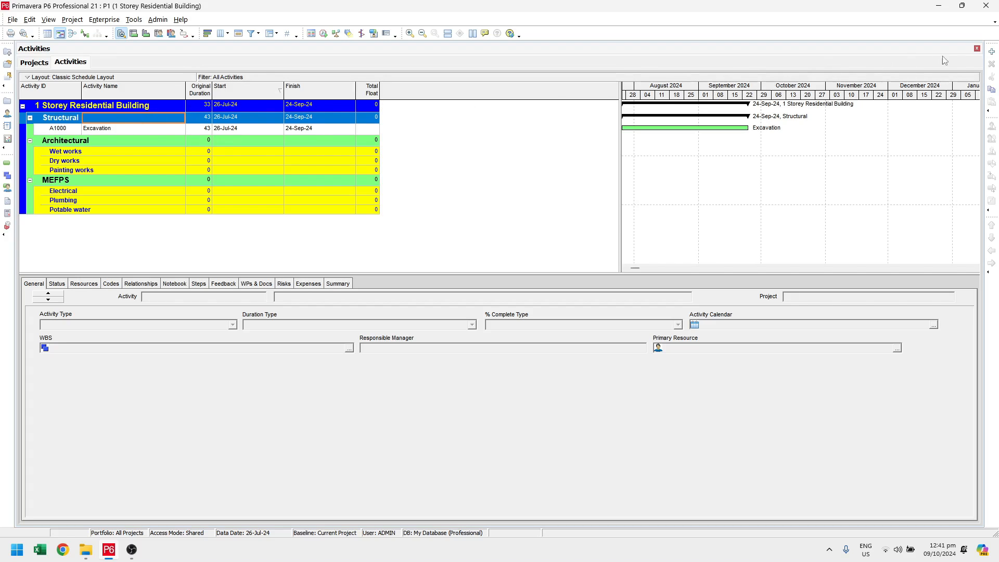
left_click(991, 52)
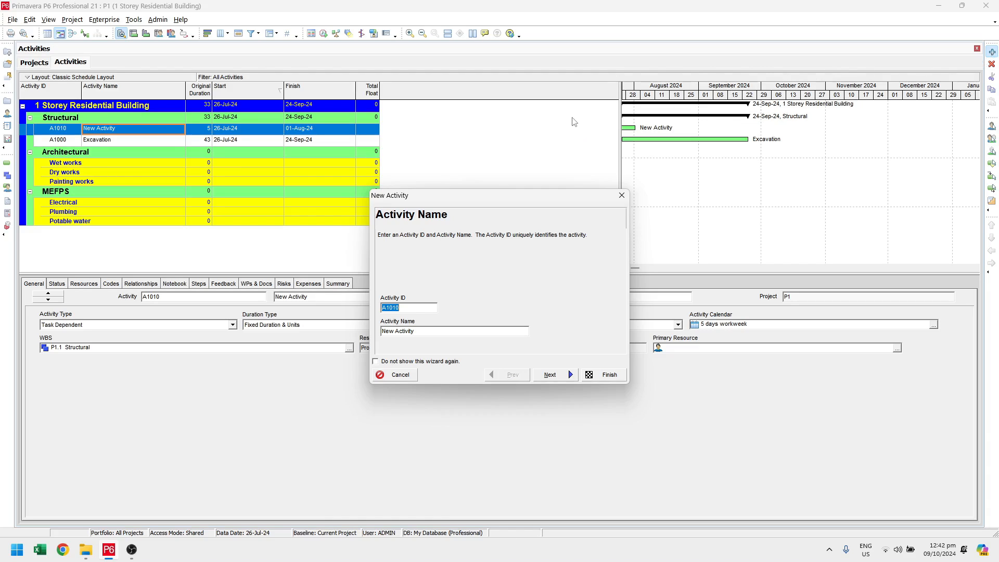
double_click(420, 331)
left_click_drag(443, 332, 382, 331)
type("Footing")
left_click(546, 376)
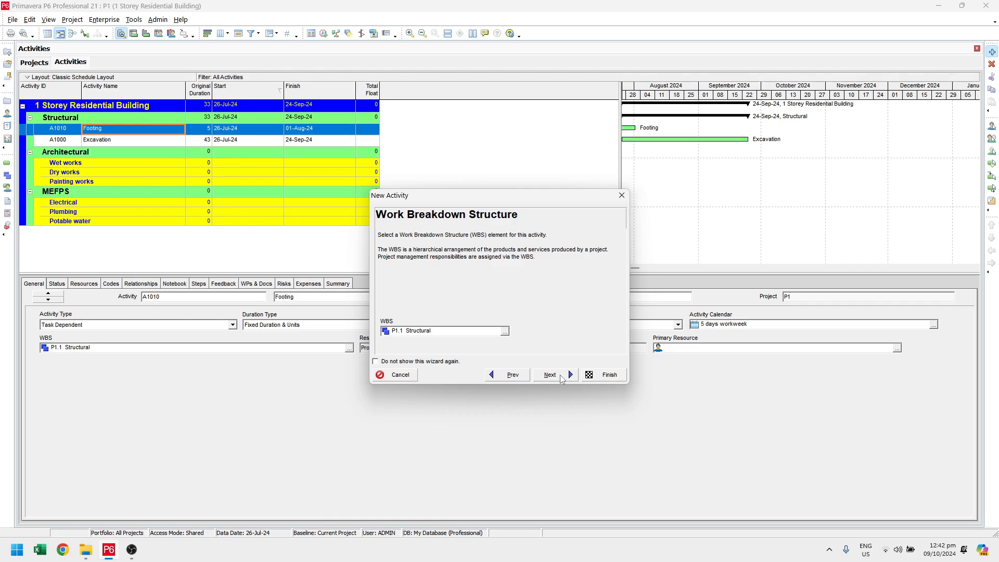
Step: Finish the Footing activity with the Structural WBS, Task Dependent type, no resources, Fixed Duration & Units and no relationships
left_click(504, 331)
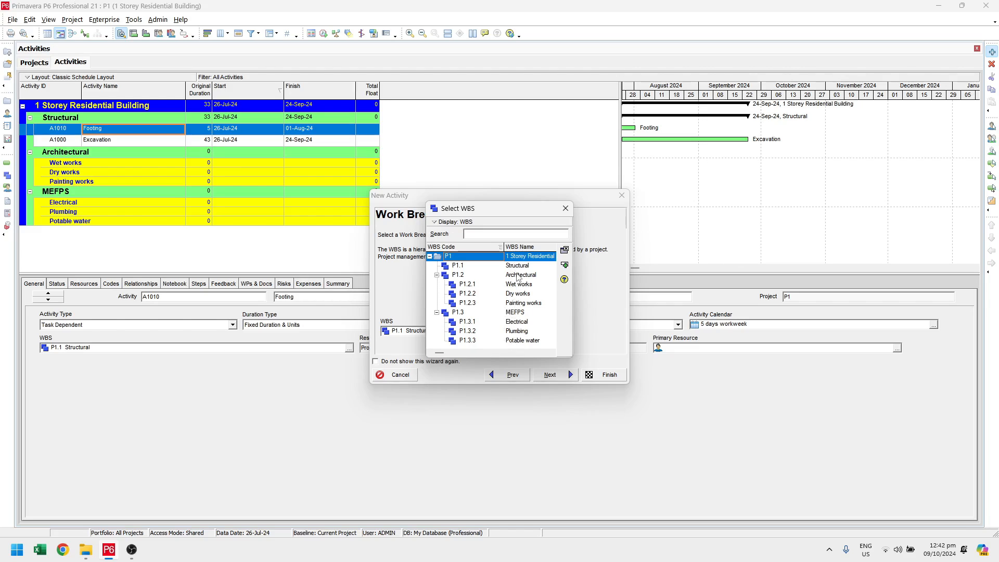
left_click(565, 208)
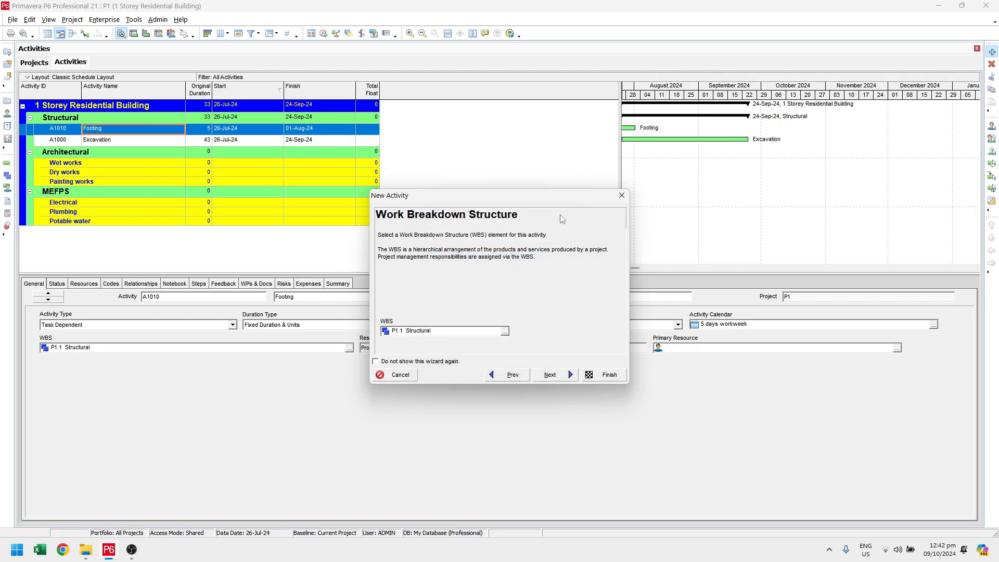
left_click(561, 376)
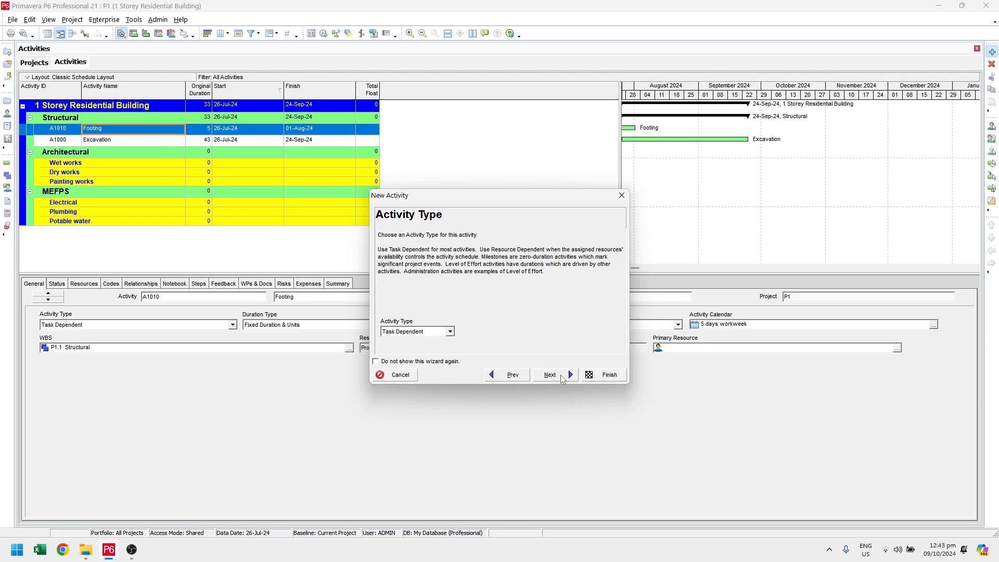
left_click(562, 380)
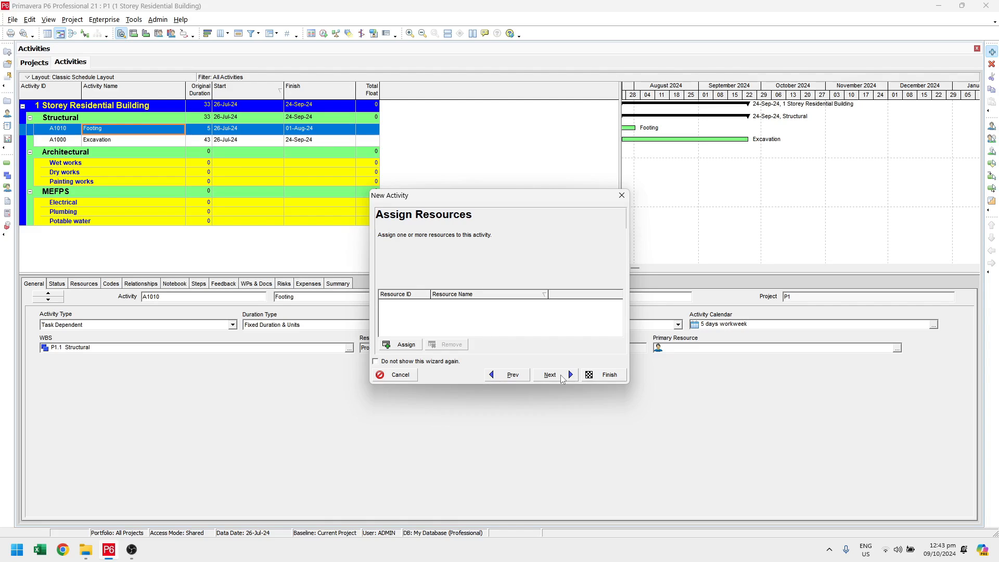
left_click(562, 379)
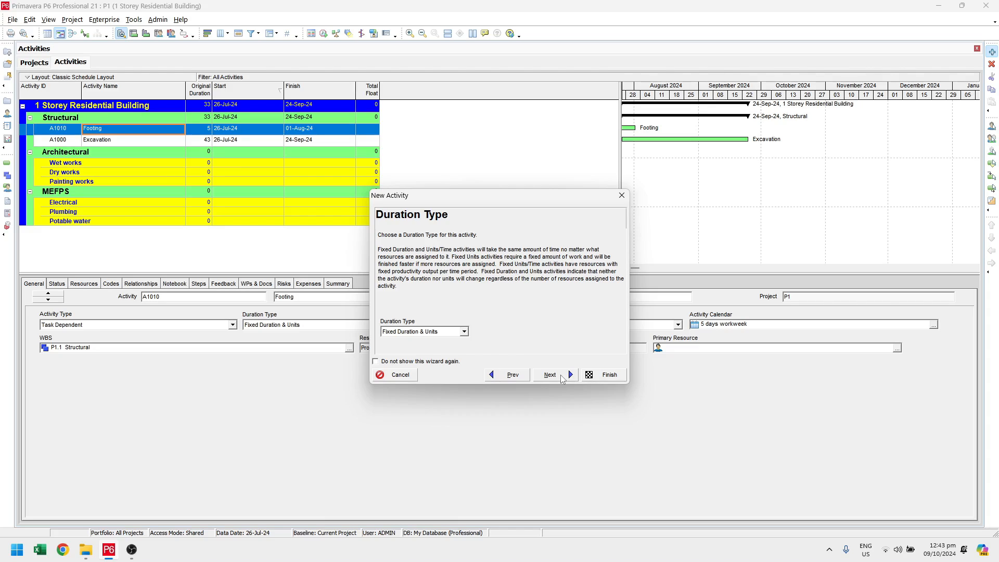
left_click(562, 379)
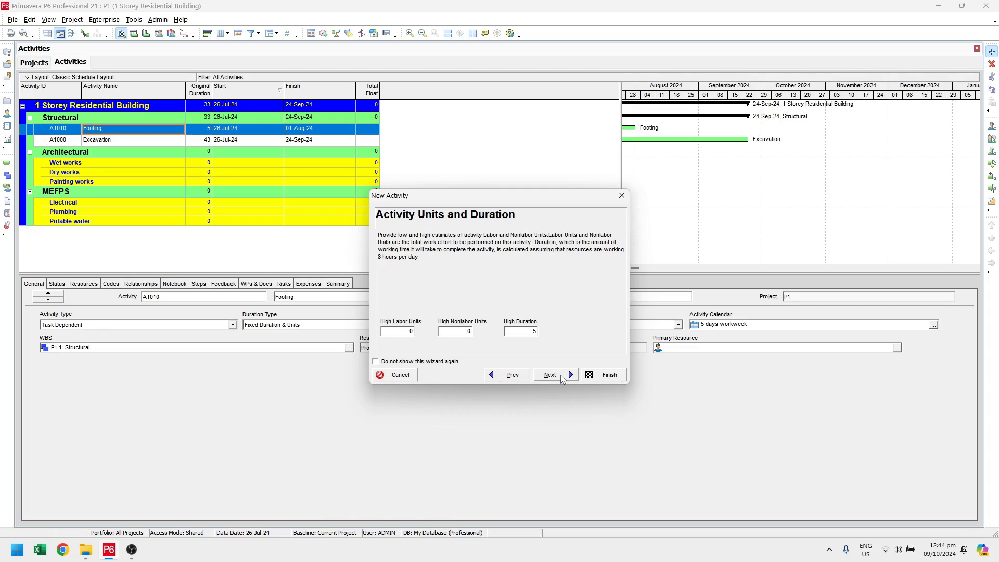
left_click(562, 380)
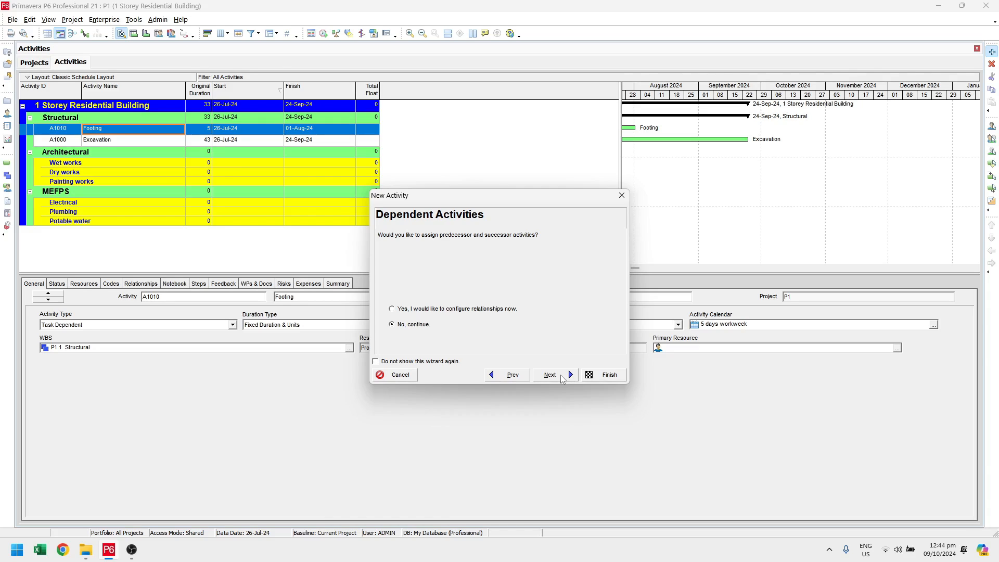
left_click(599, 375)
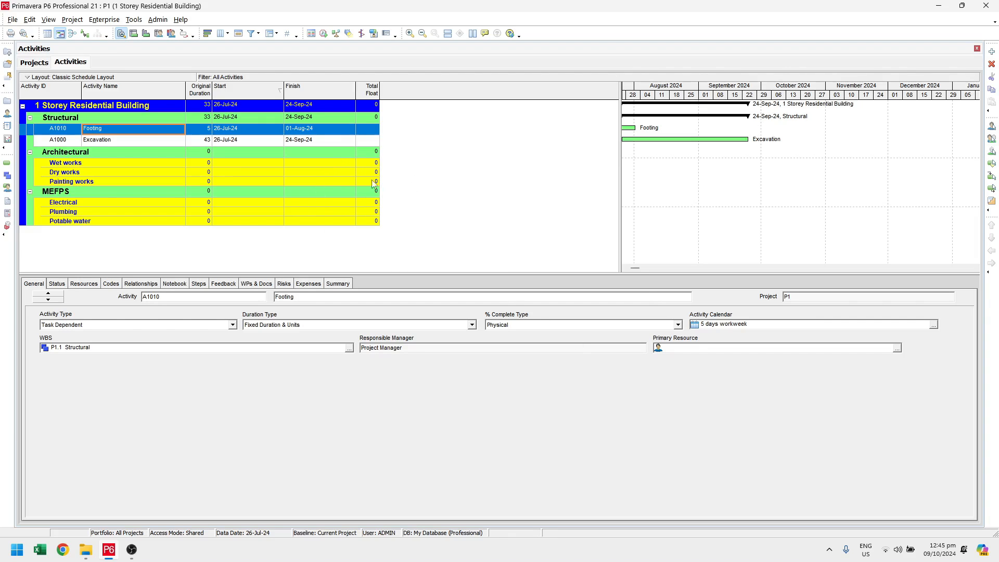
Step: Add an activity named Footing tie beam under the Structural WBS
right_click(314, 165)
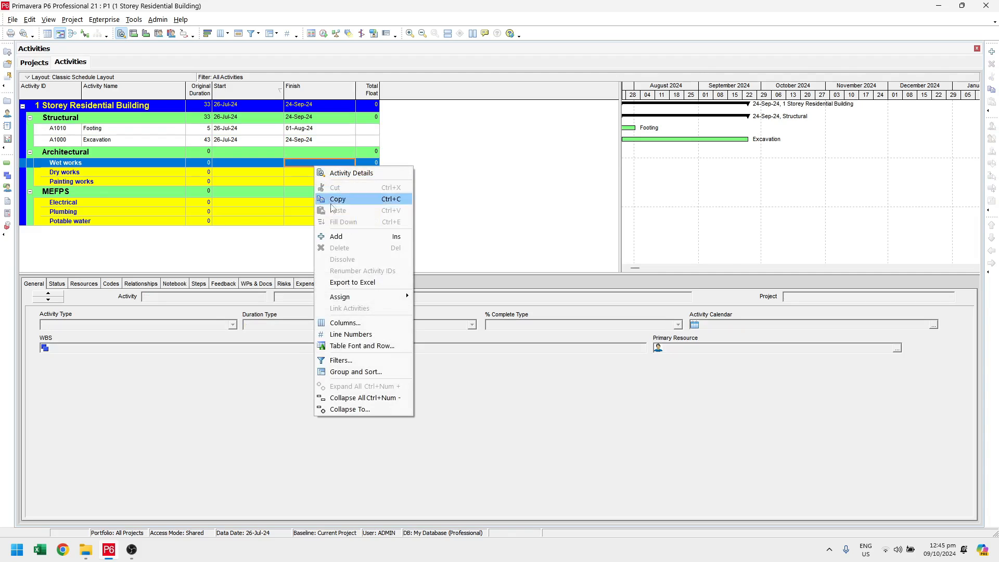
left_click(342, 238)
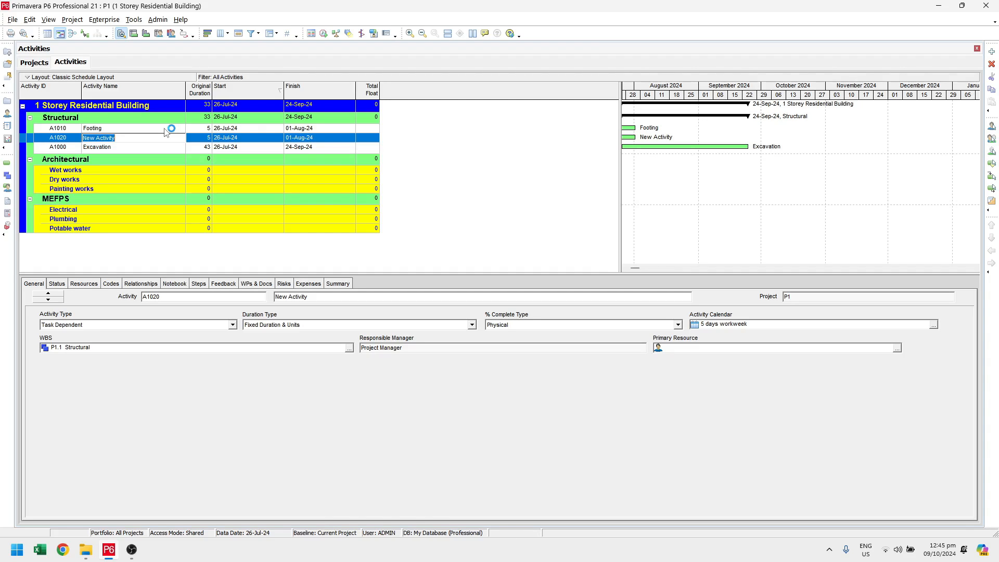
type("Footing tie beam")
key("Return")
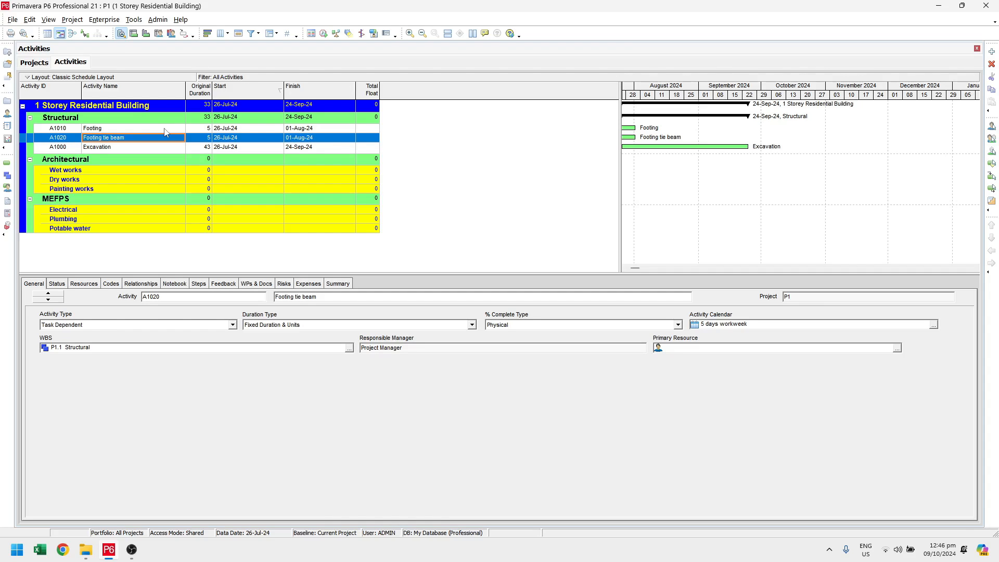
Step: Add a Structural activity named Slab on grade and set the New Activity wizard not to show again
left_click(992, 52)
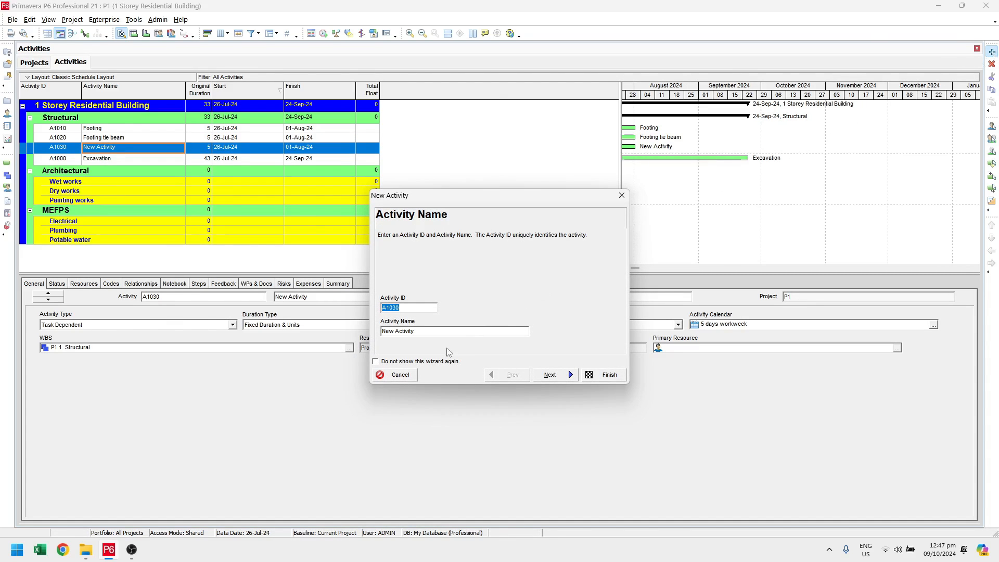
left_click(436, 364)
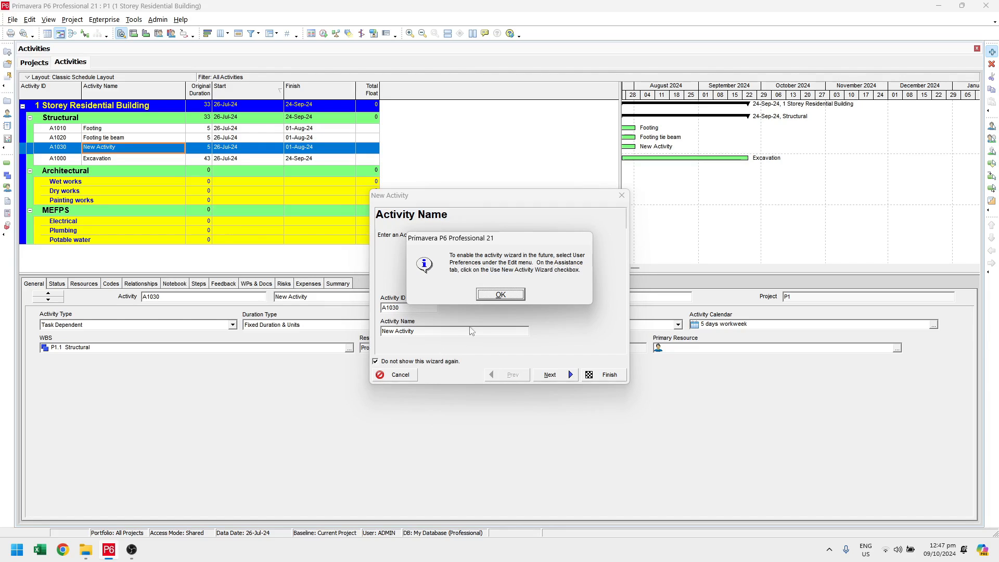
left_click(493, 298)
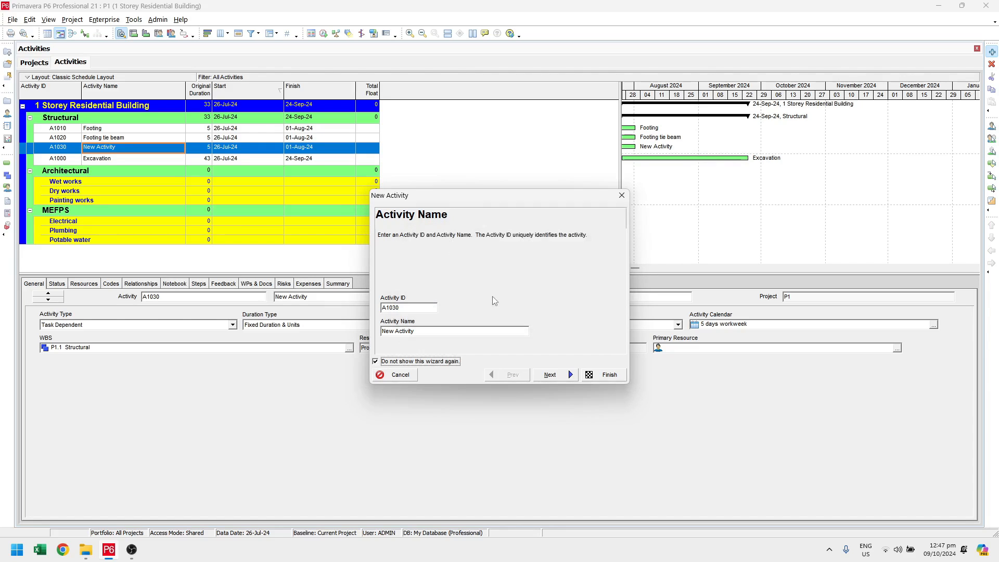
left_click(418, 332)
left_click_drag(418, 331, 381, 332)
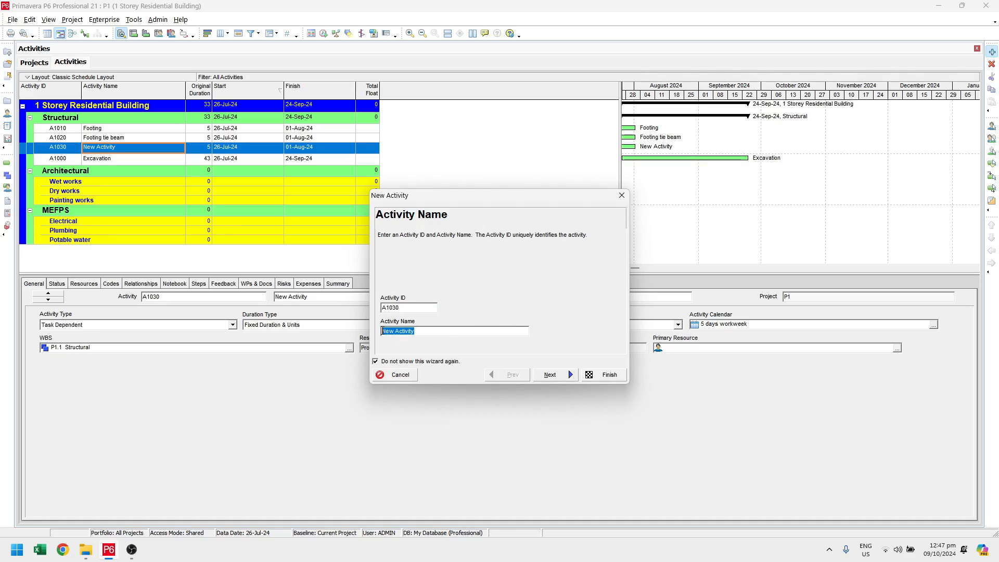
type("Slab on grade")
left_click(597, 374)
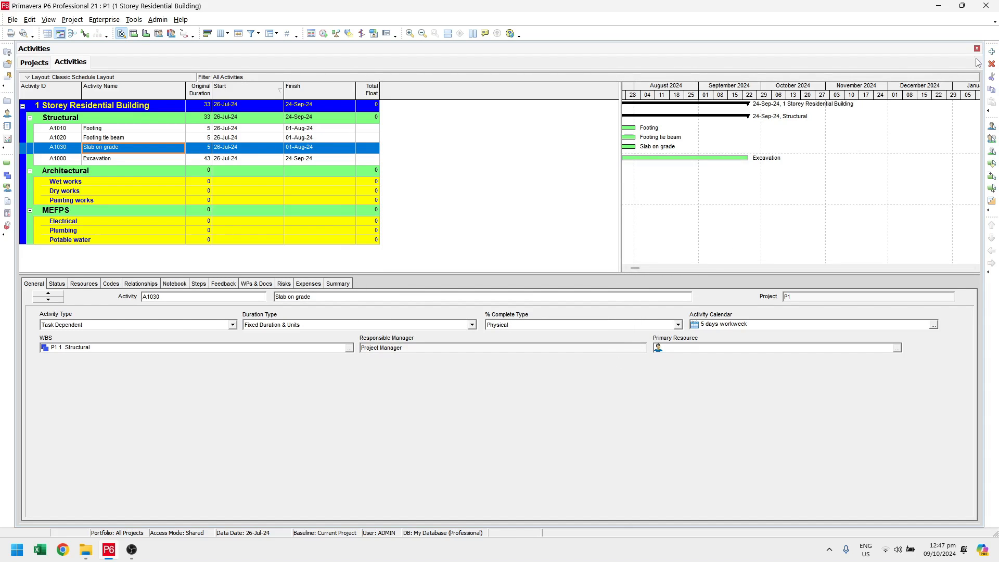
Step: Add an activity named Columns under the Structural WBS
left_click(992, 53)
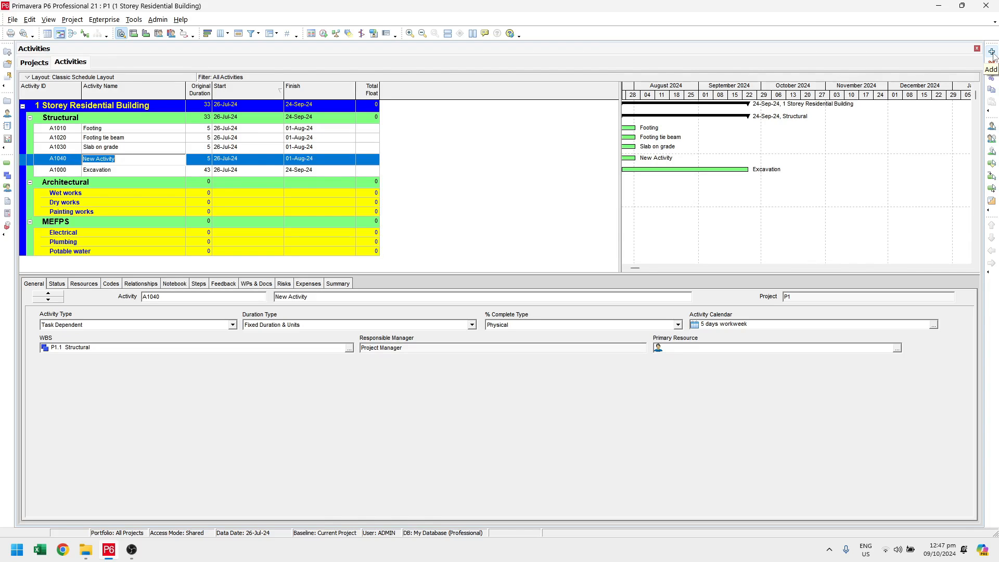
type("Columns")
key("Return")
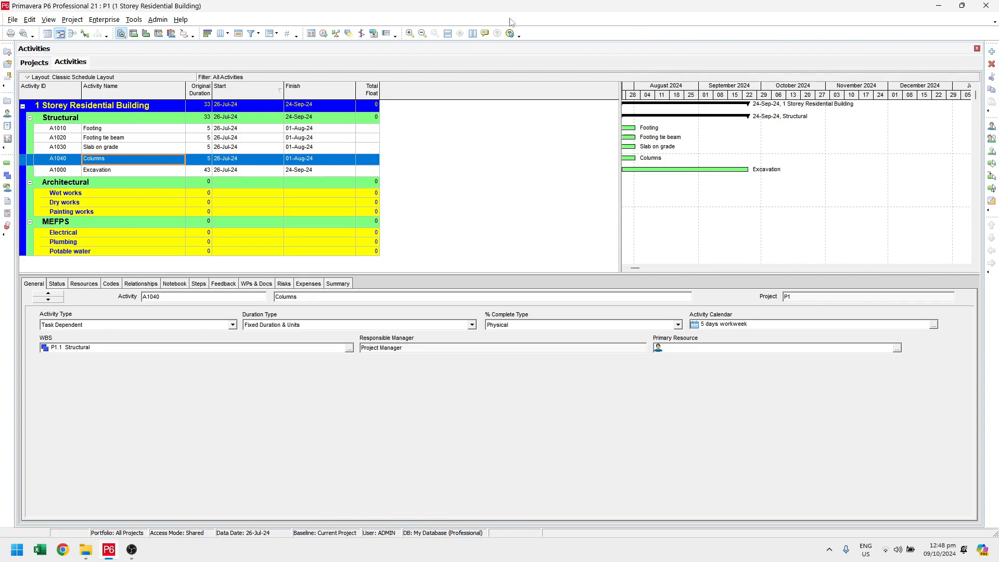
Step: Sort the activities by Activity ID and add an activity named Beam under the Structural WBS
left_click(65, 97)
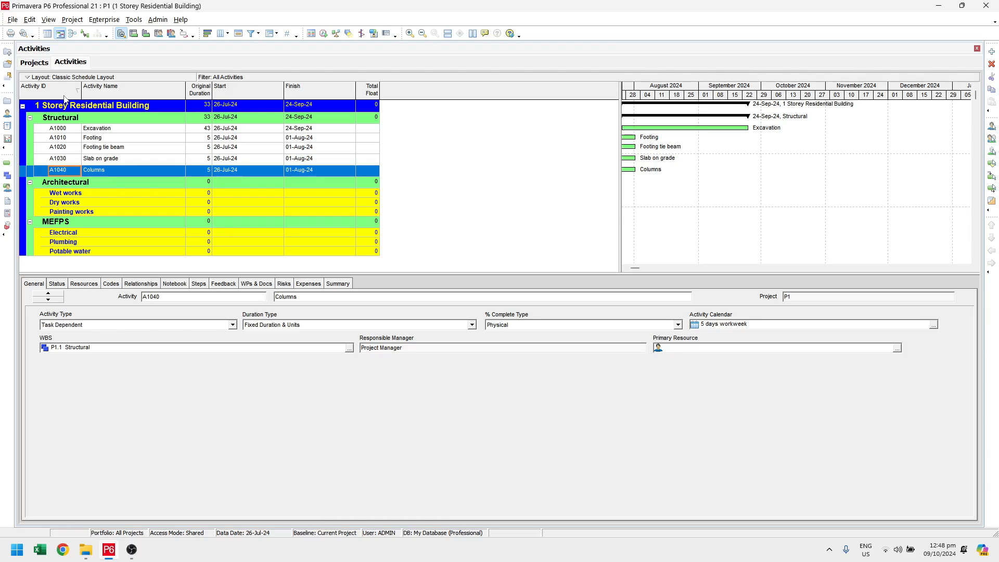
key("Insert")
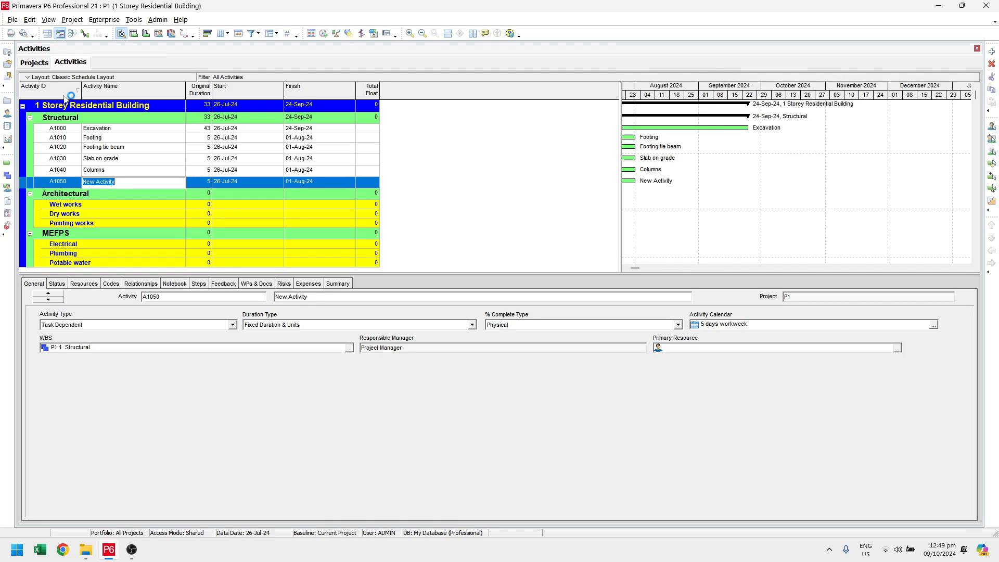
type("Beam")
key("Return")
Step: Add an activity named Slab under the Structural WBS
key("Insert")
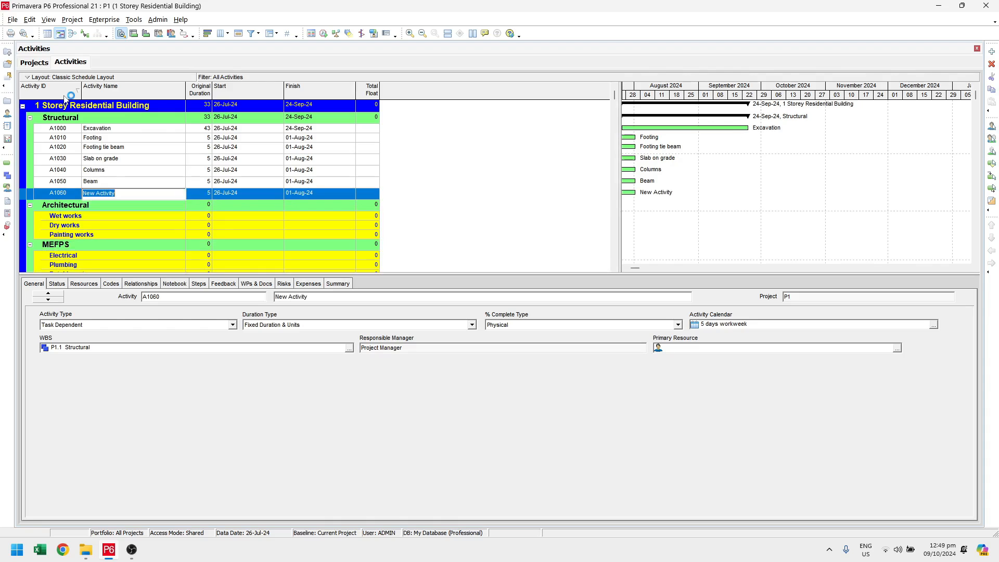
type("Slab")
key("Return")
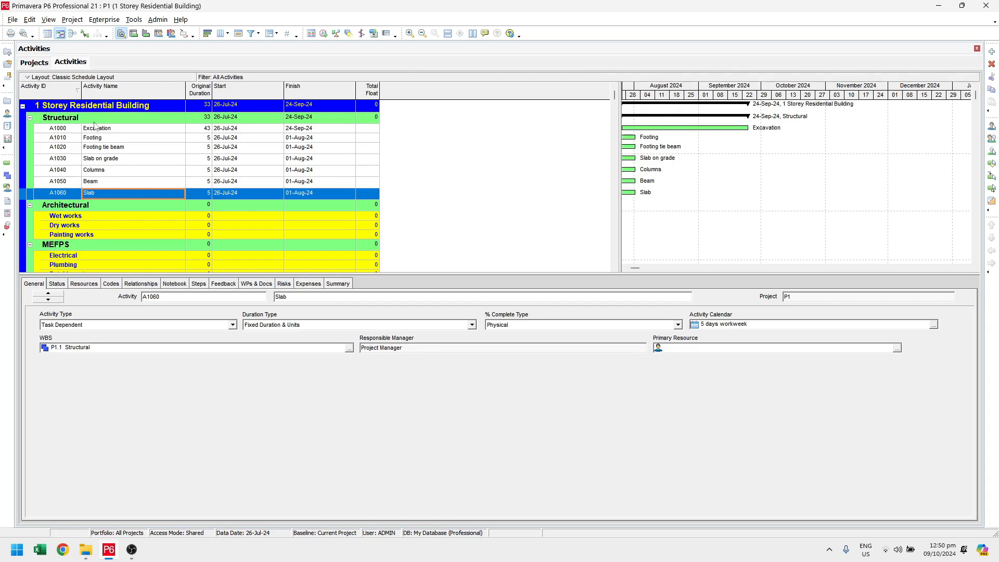
Step: Copy the Structural activities Excavation, Footing and Footing tie beam into Wet works with all activity information, incrementing the IDs by 10
left_click(107, 131)
left_click(108, 148, "shift")
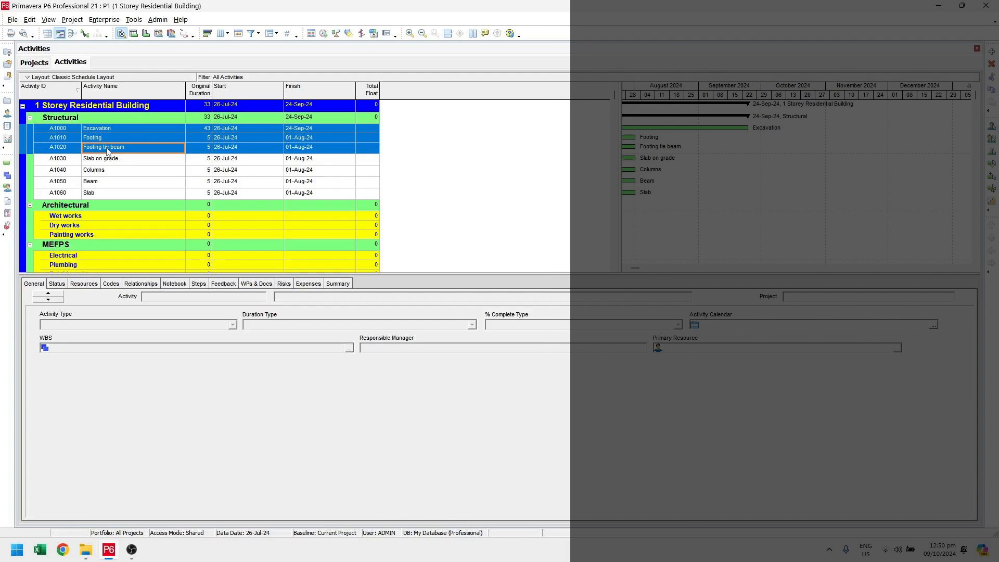
right_click(108, 151)
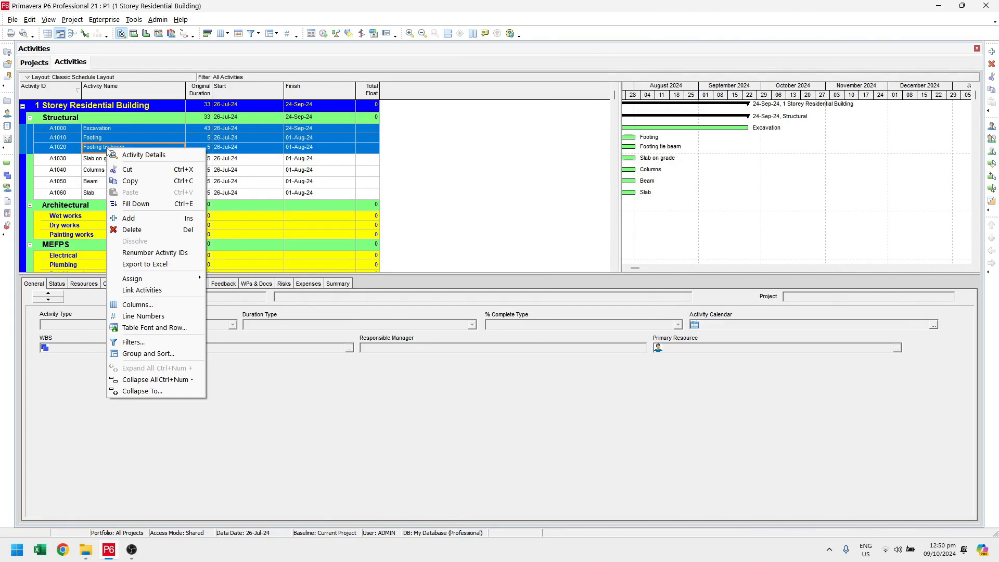
left_click(131, 181)
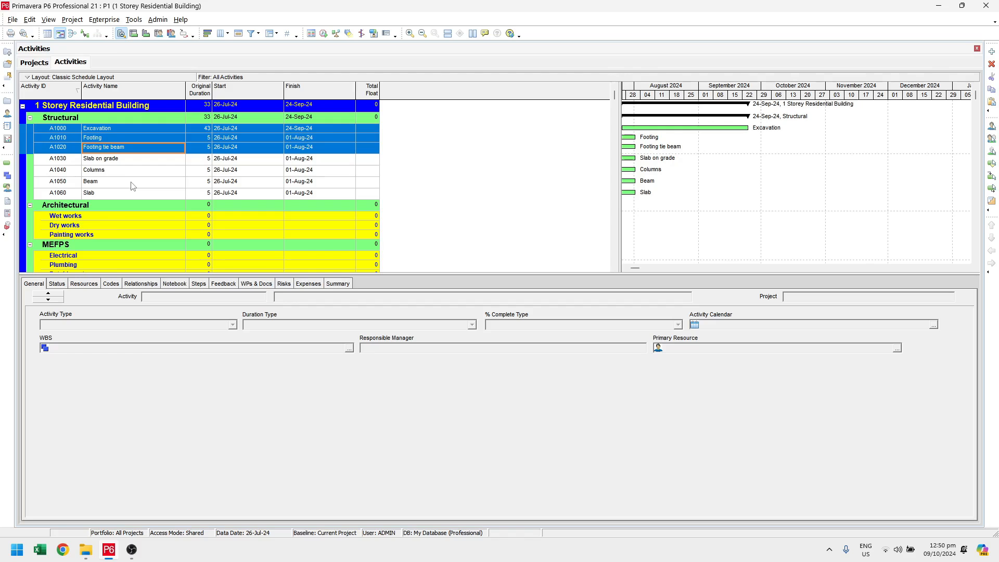
left_click(121, 216)
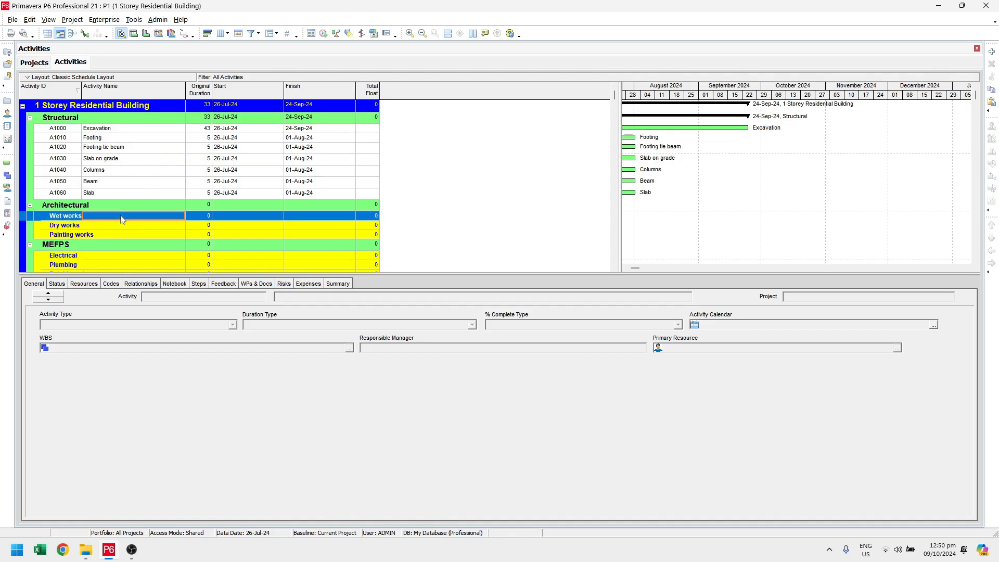
right_click(122, 219)
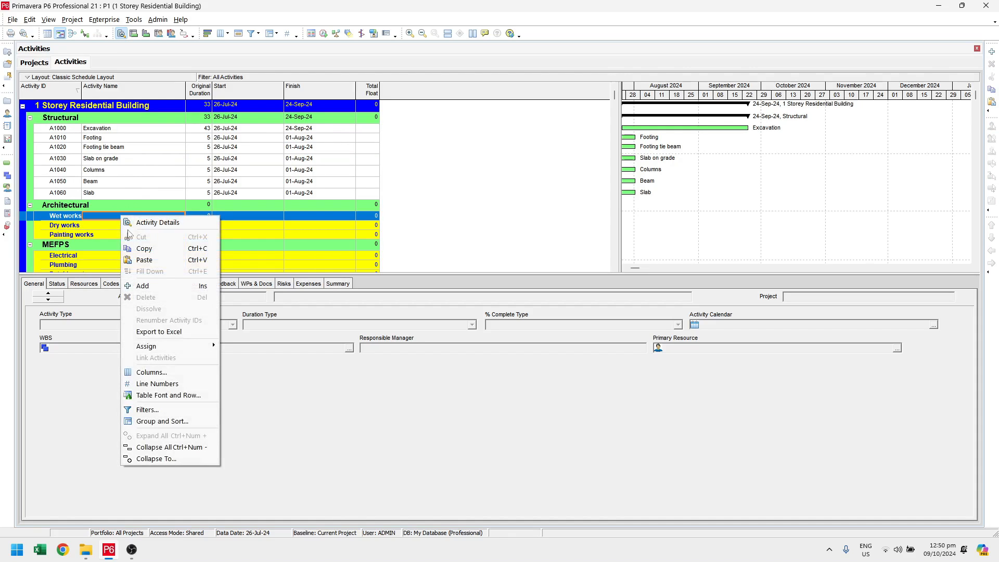
left_click(139, 258)
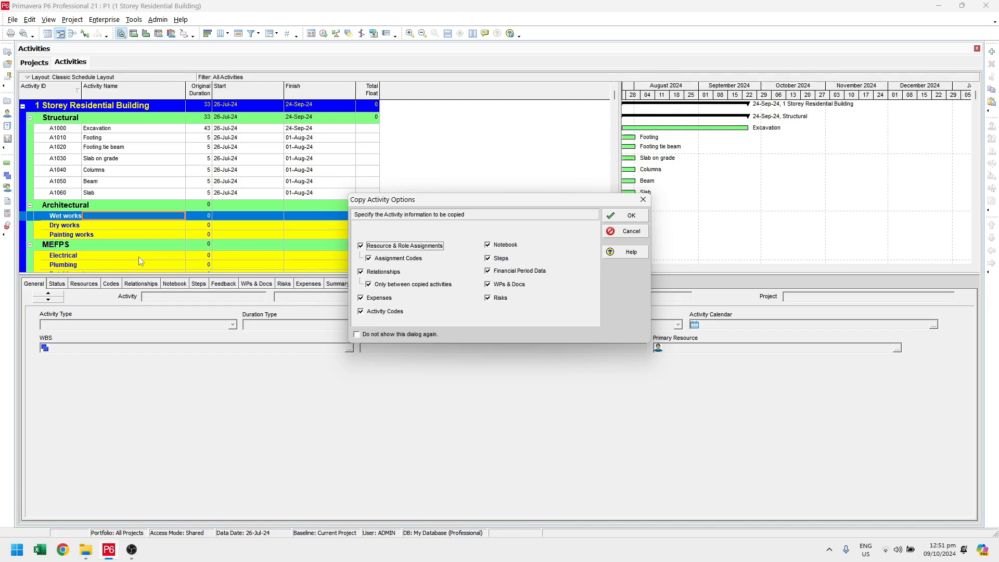
left_click(609, 218)
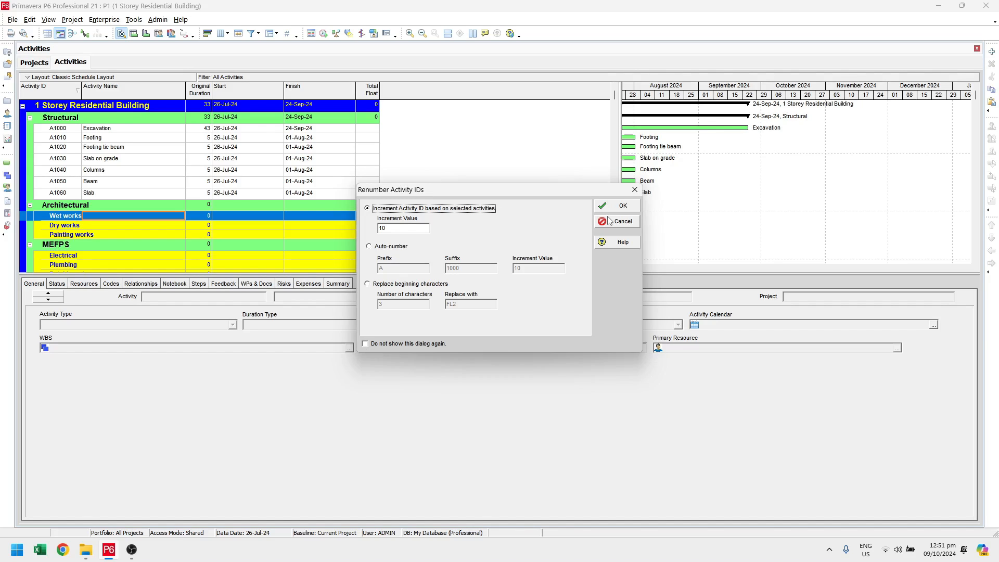
left_click(613, 207)
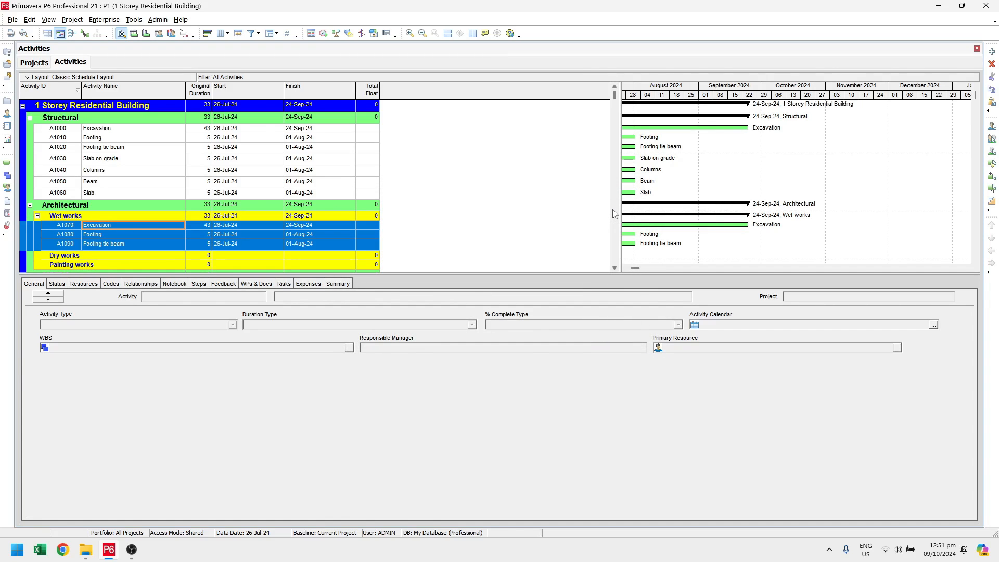
Step: Rename the three copied Wet works activities as CHB Laying, Plastering and Floor finishes
left_click(164, 225)
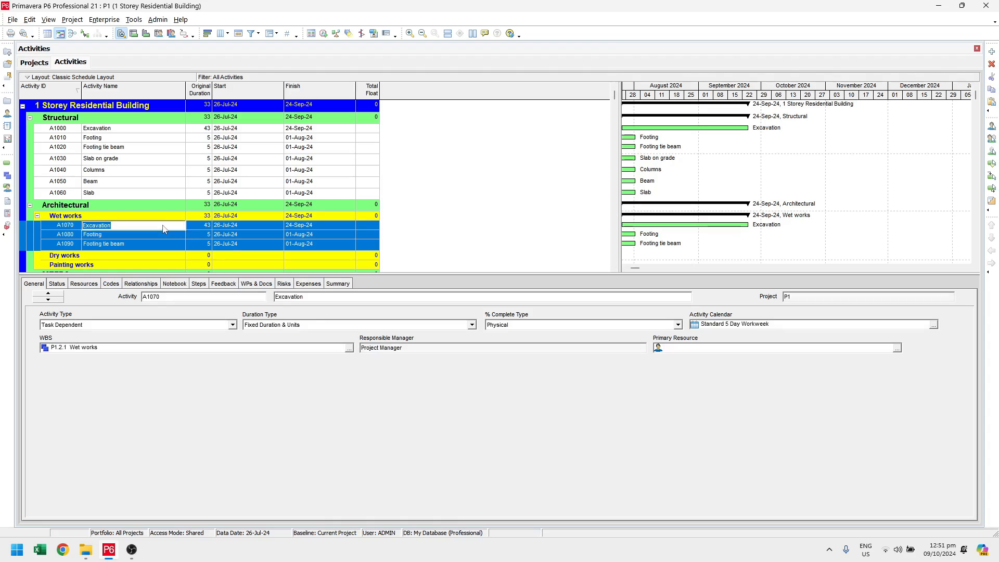
type("CHB ")
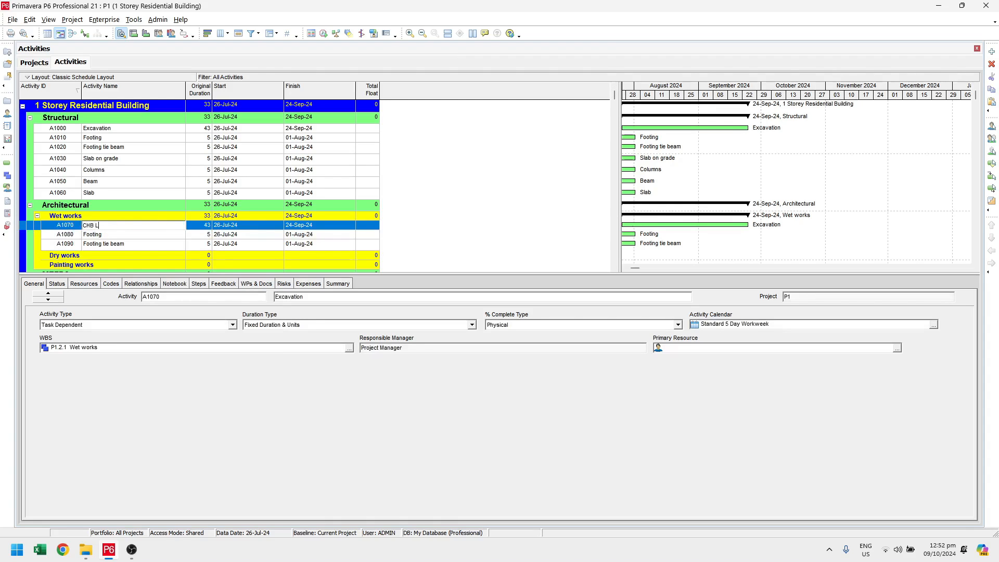
type("Laying")
key("Return")
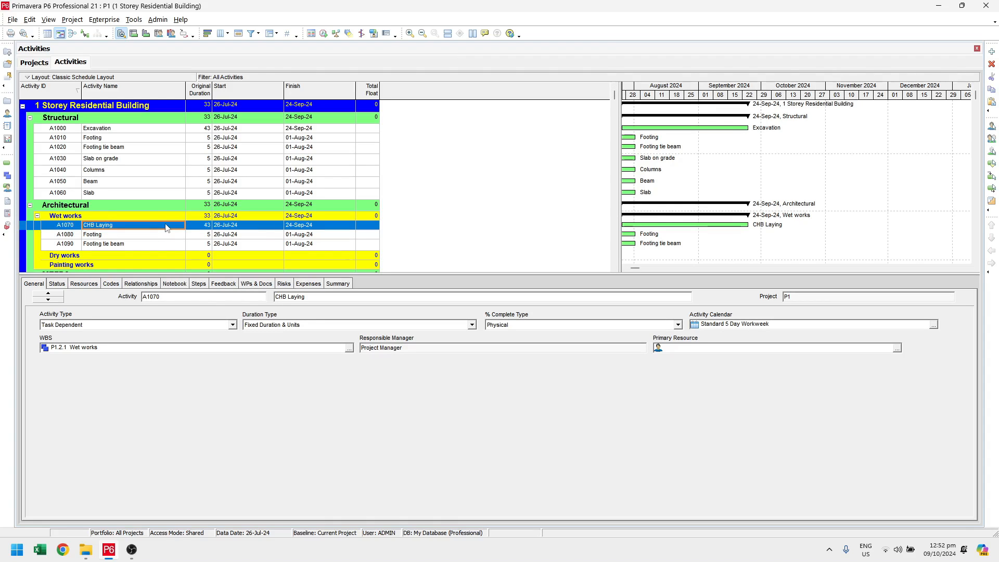
left_click(126, 236)
type("Plastering")
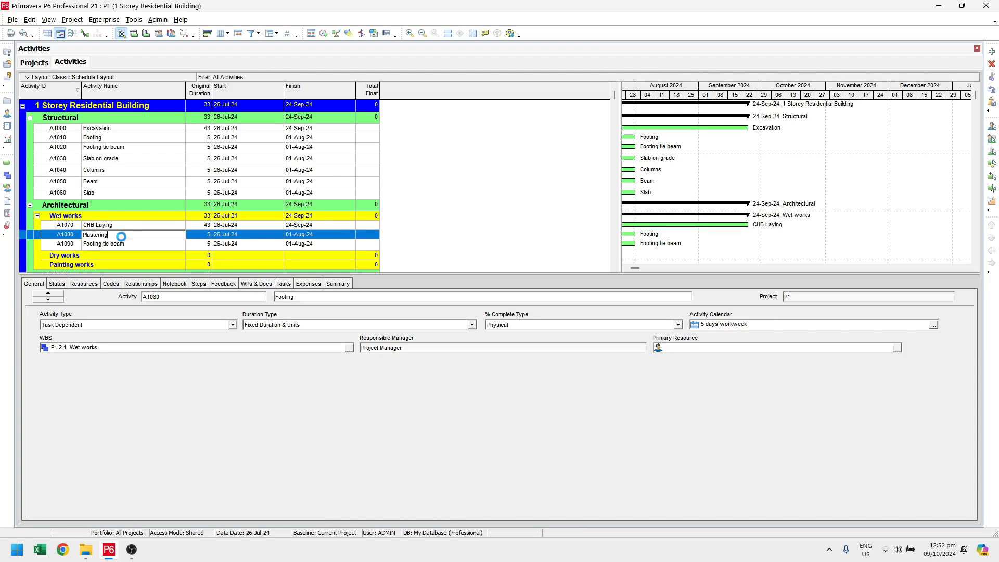
key("Return")
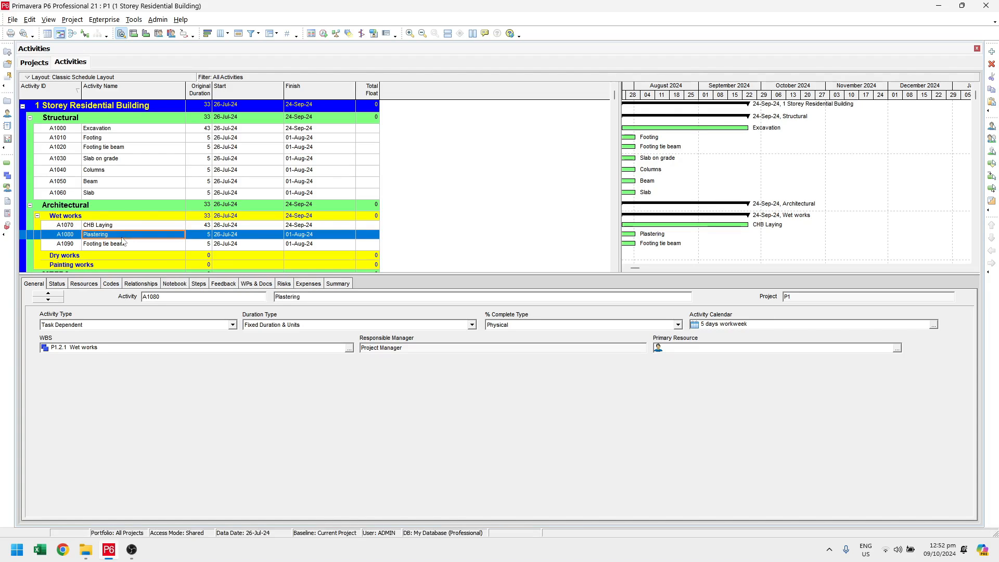
left_click(130, 243)
type("Floor finisher")
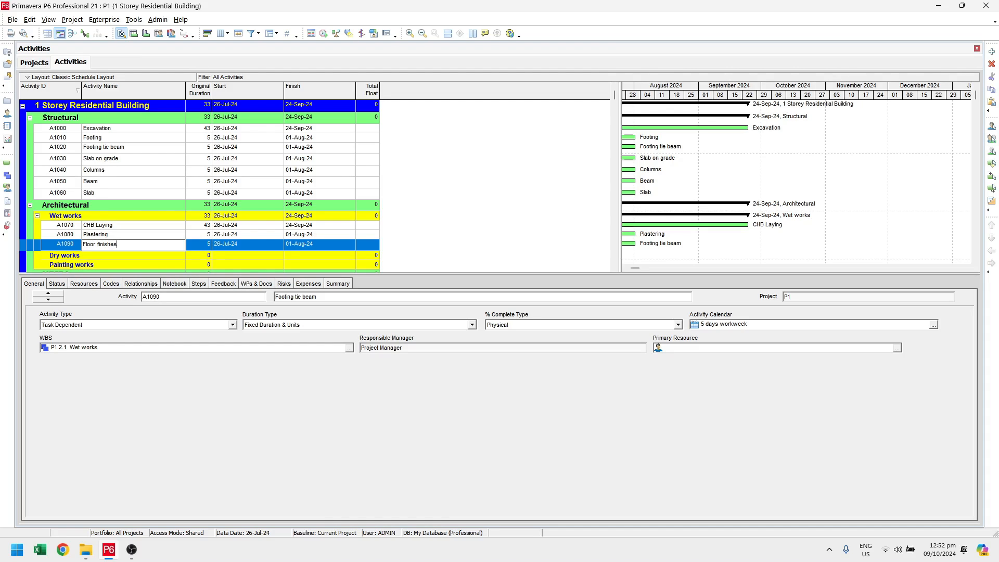
key("Return")
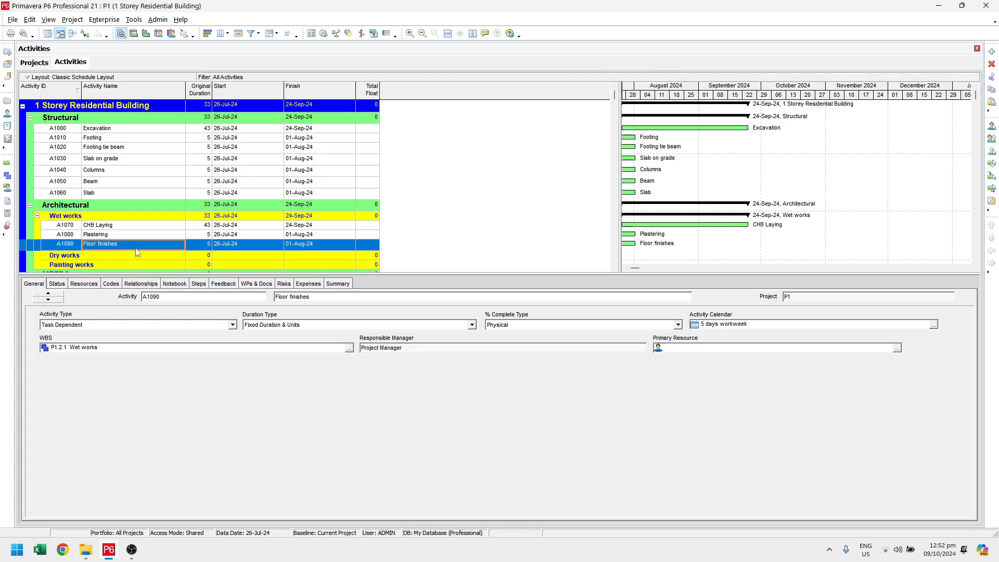
Step: Paste the three copied activities into Dry works with an ID increment of 10, setting both the copy options and renumbering dialogs not to show again
left_click(139, 257)
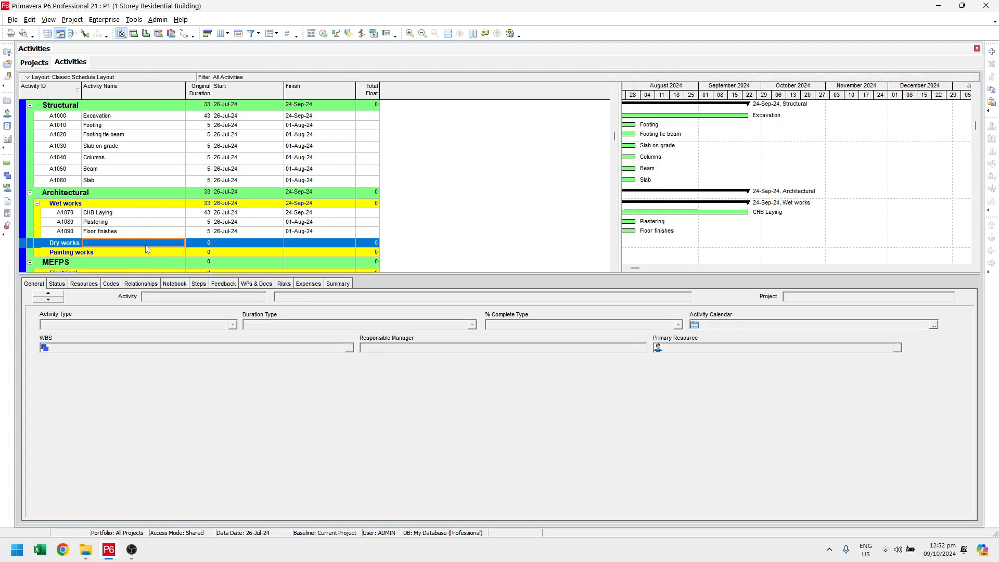
right_click(144, 245)
left_click(176, 289)
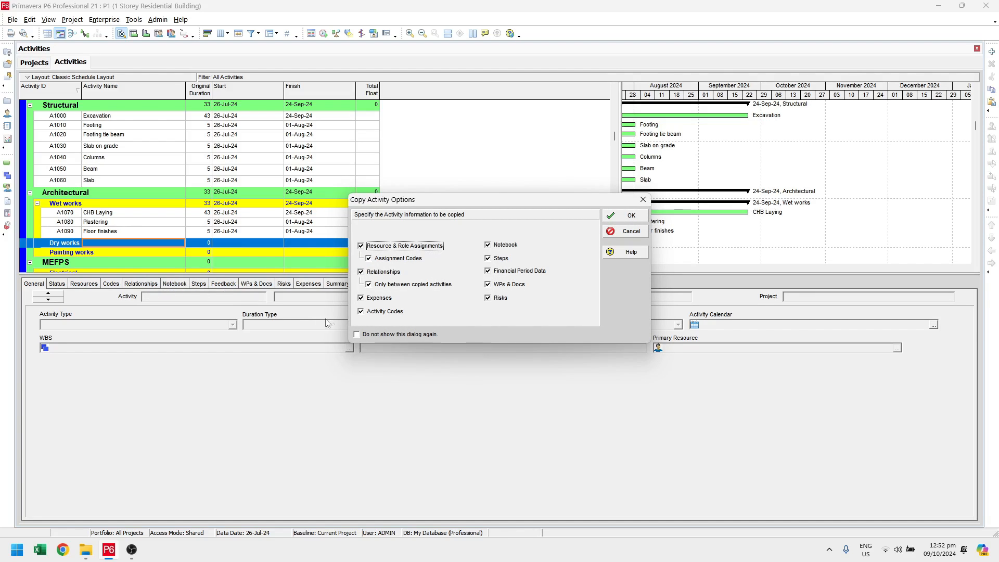
left_click(386, 335)
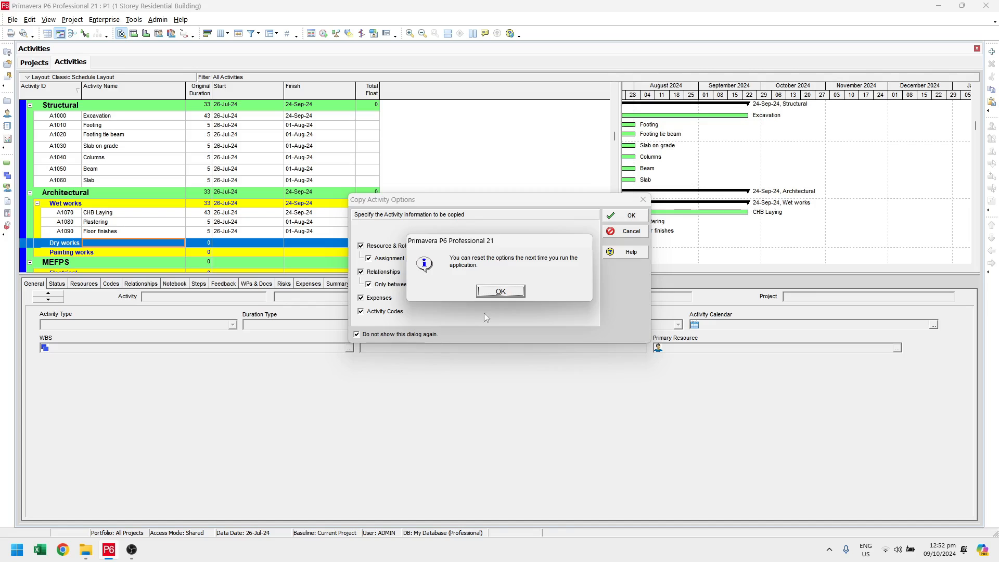
left_click(500, 291)
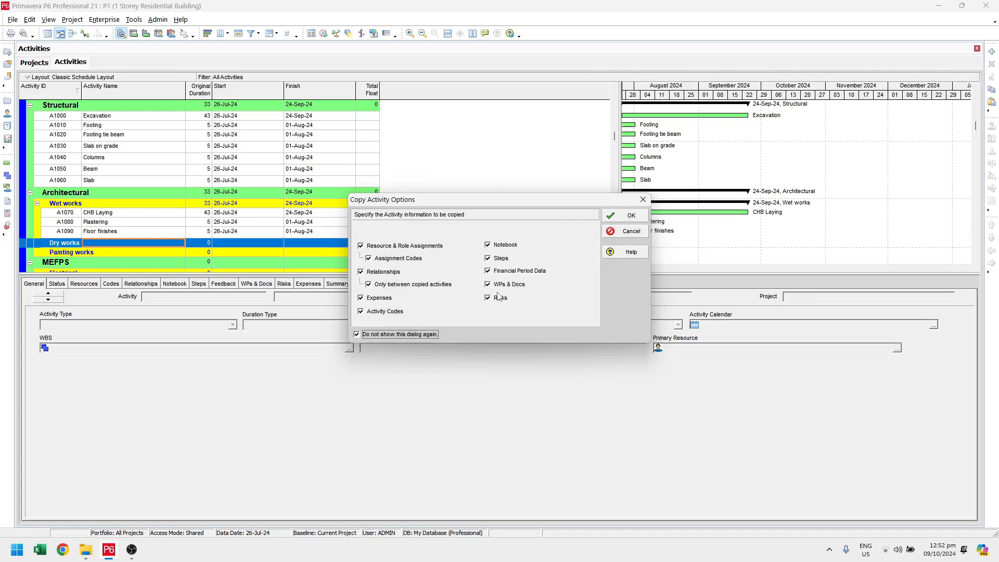
left_click(631, 217)
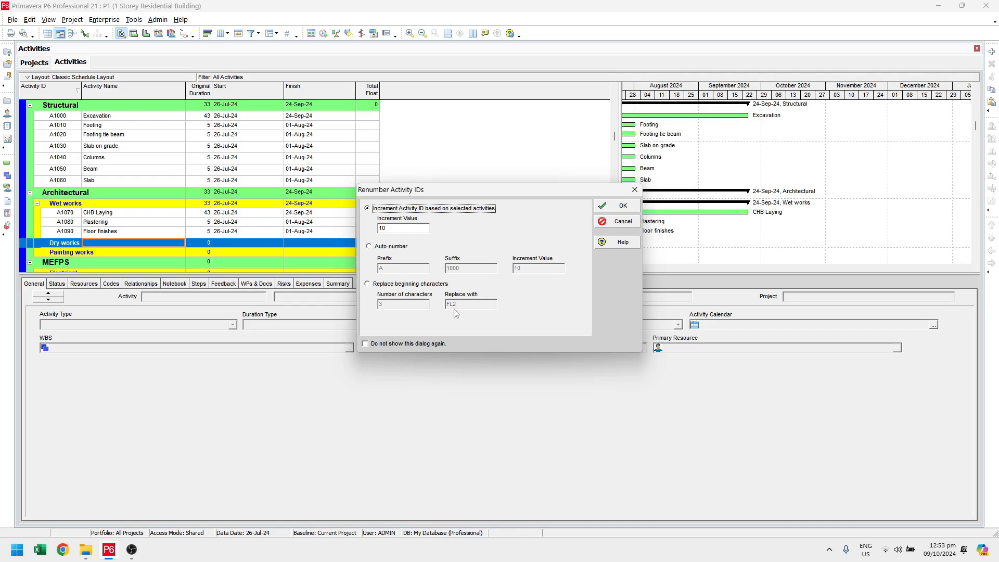
left_click(408, 344)
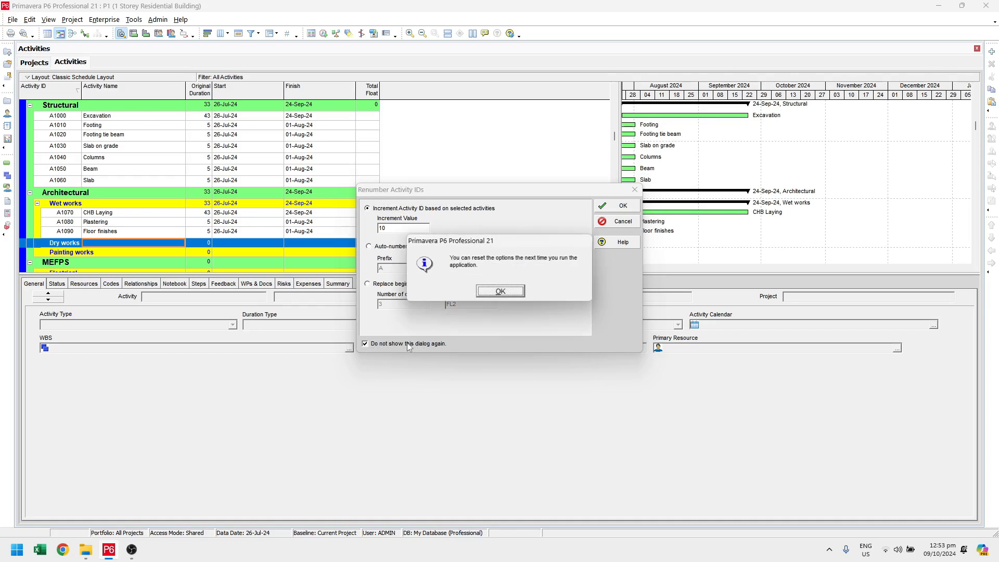
left_click(492, 294)
left_click(606, 208)
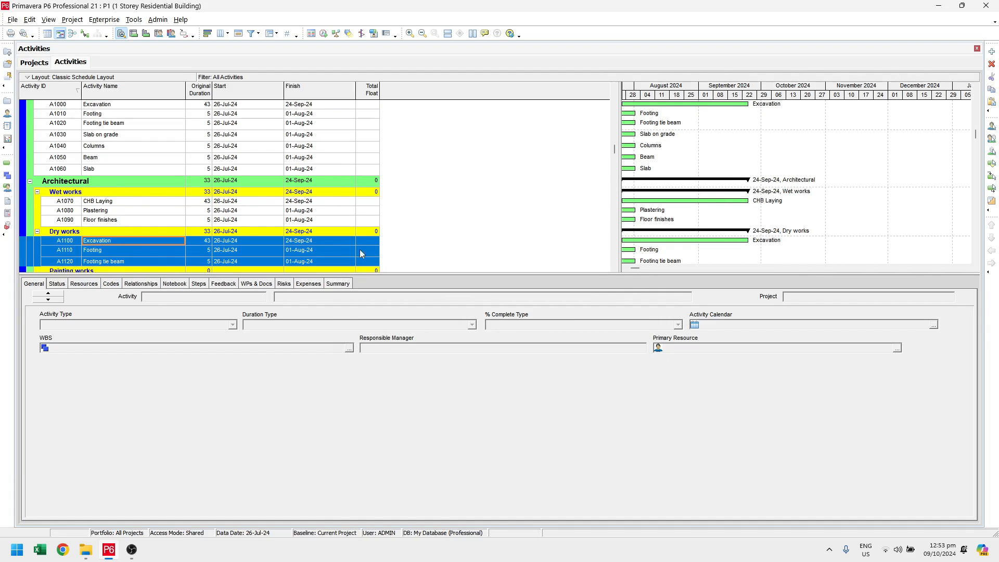
Step: Rename the three pasted Dry works activities as Window installation, Door Installation and Ceiling works
left_click(148, 242)
type("Wind")
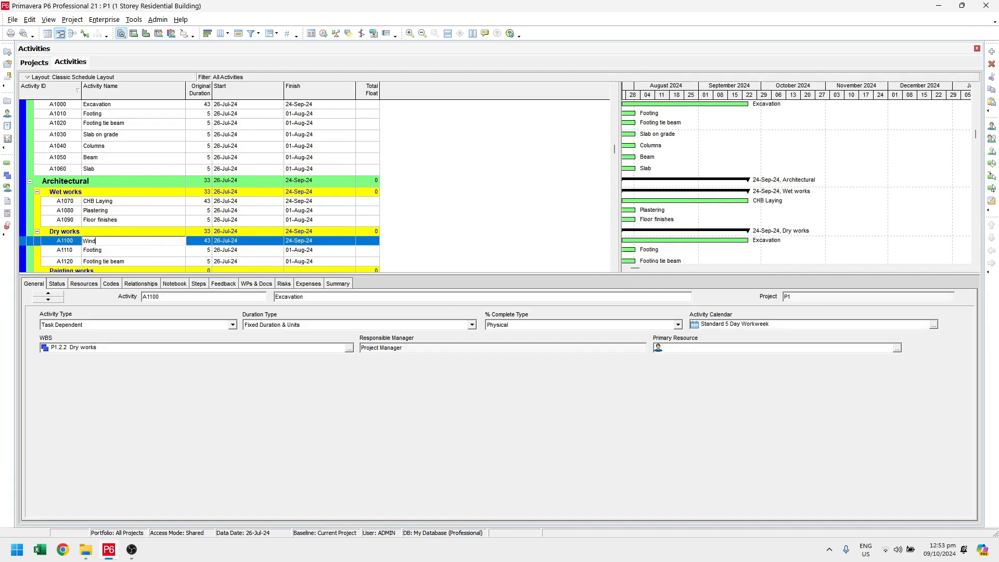
type("ow installation")
key("Return")
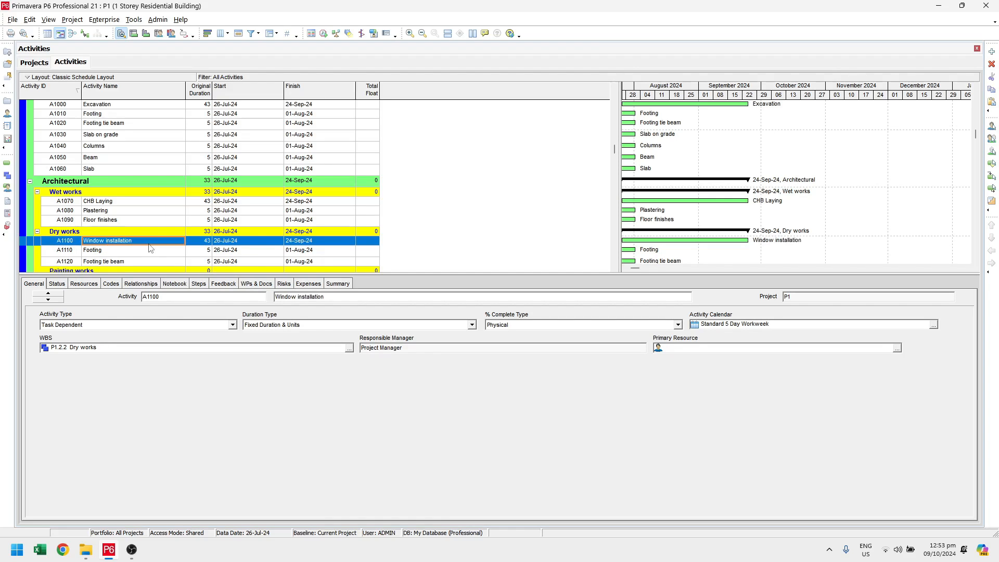
scroll(127, 254, "down", 1)
left_click(128, 242)
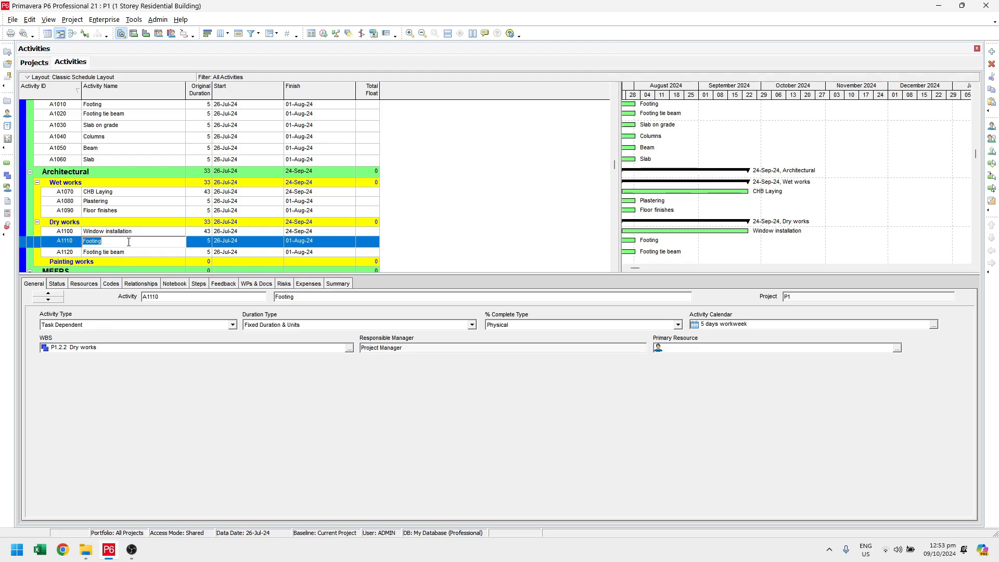
type("Door Installation")
key("Return")
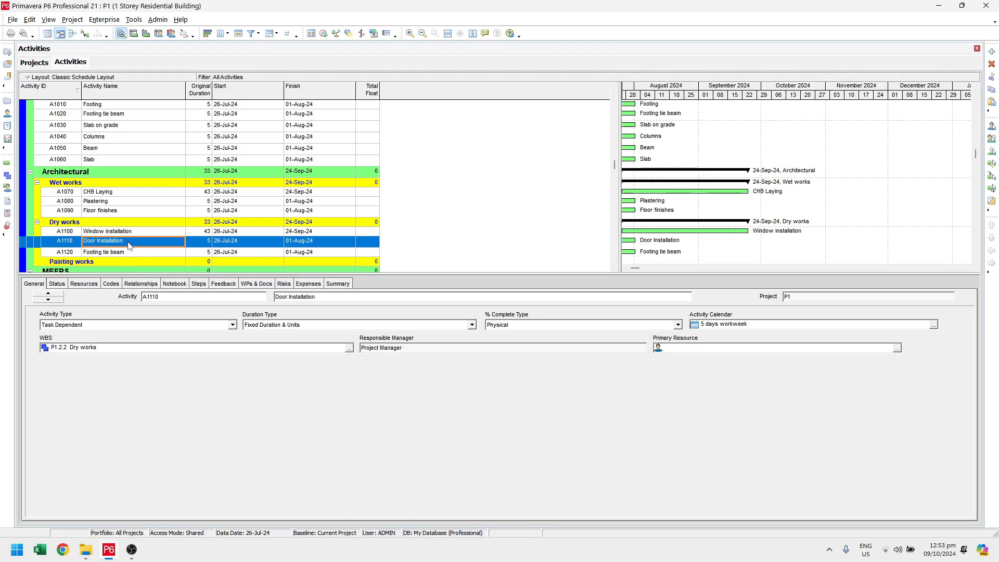
left_click(124, 255)
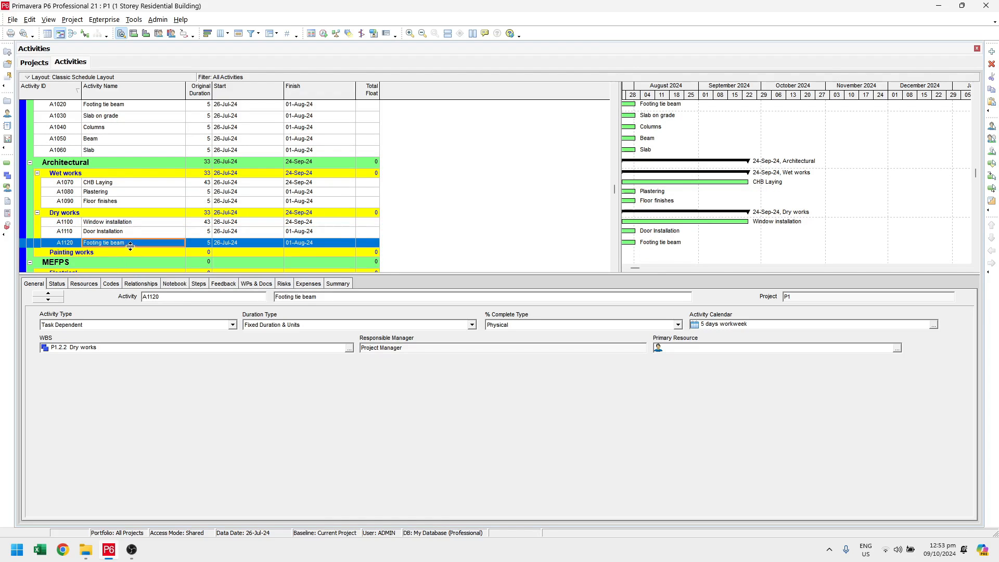
left_click(132, 242)
type("Ceiling works")
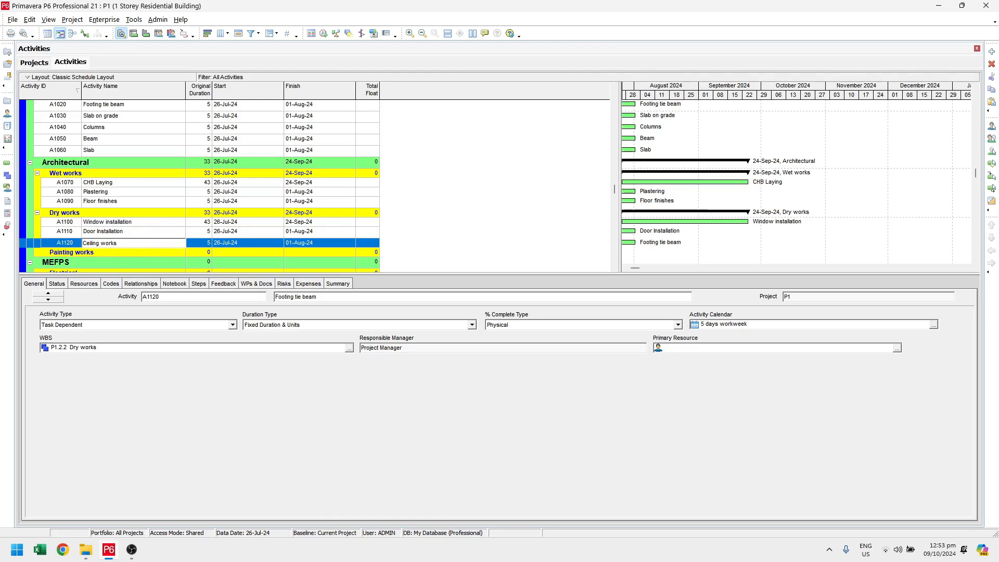
key("Return")
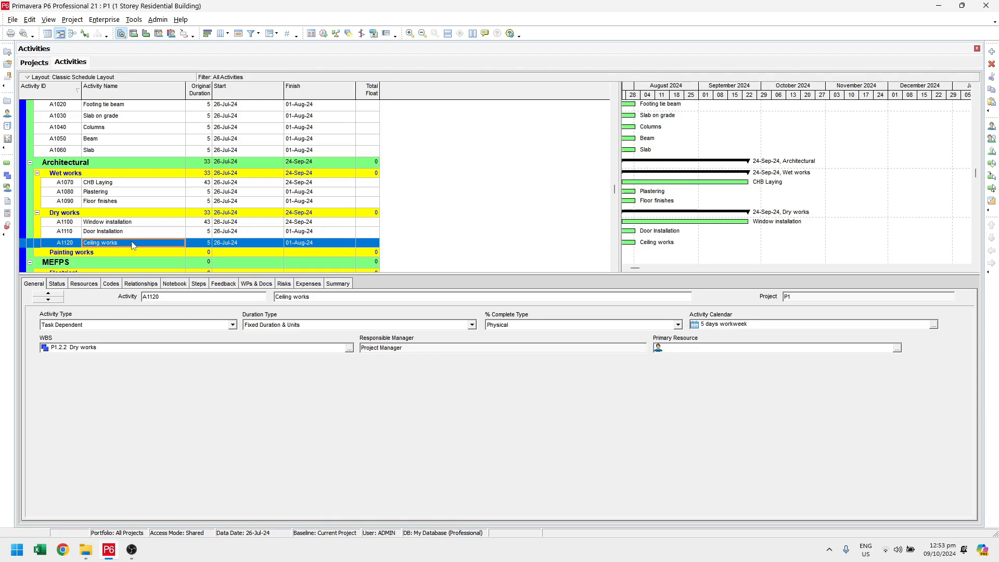
Step: Add an activity named Painting works under the Painting works WBS element
left_click(123, 252)
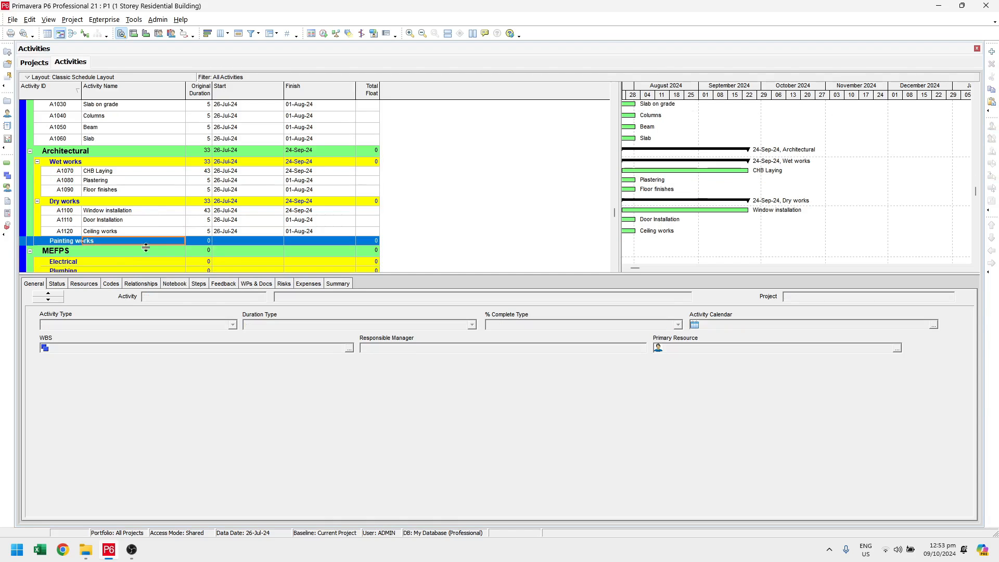
key("Insert")
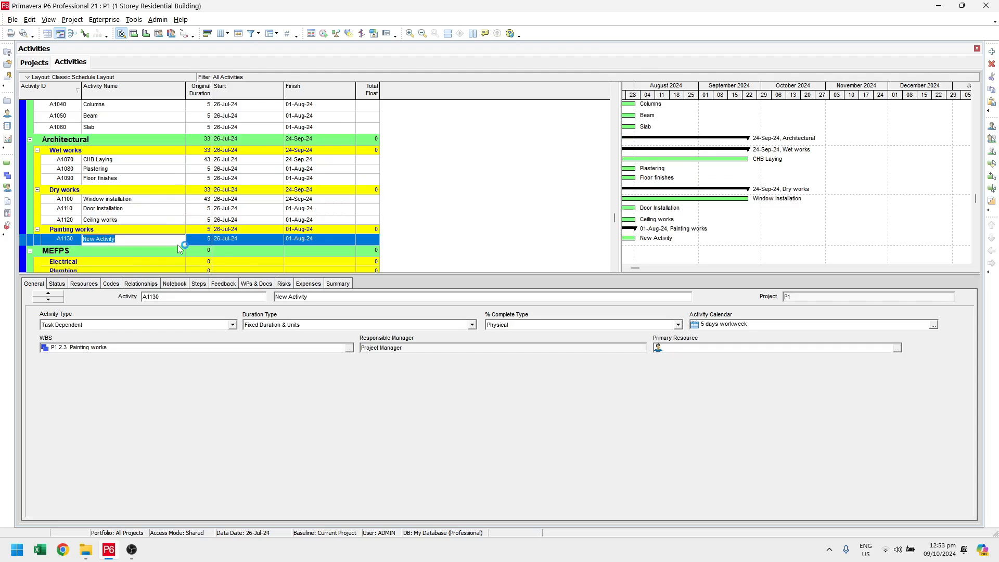
type("Painting works")
key("Return")
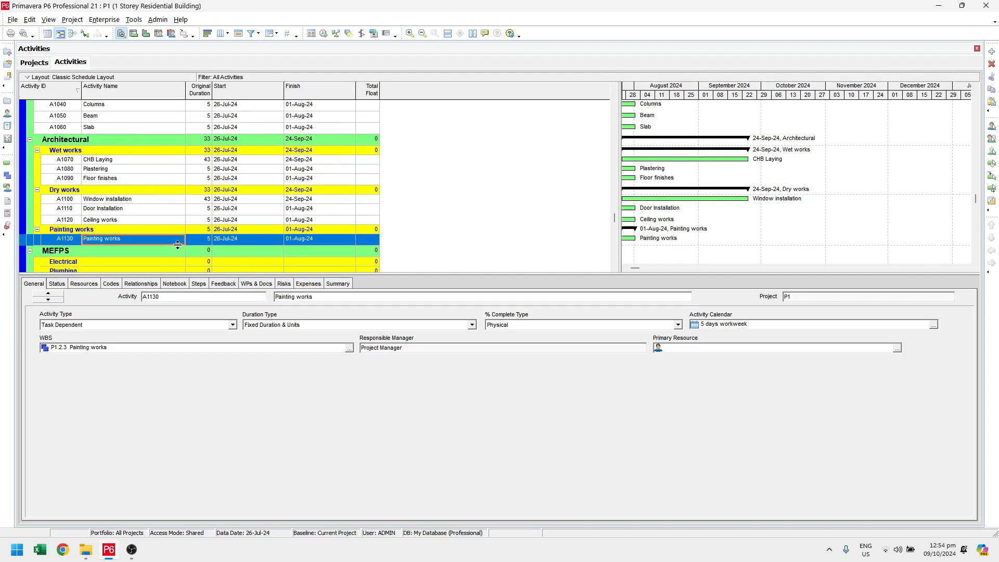
Step: Copy the five Structural activities from Excavation through Columns into the Electrical WBS element under MEFPS
scroll(177, 245, "down", 1)
scroll(176, 245, "up", 3)
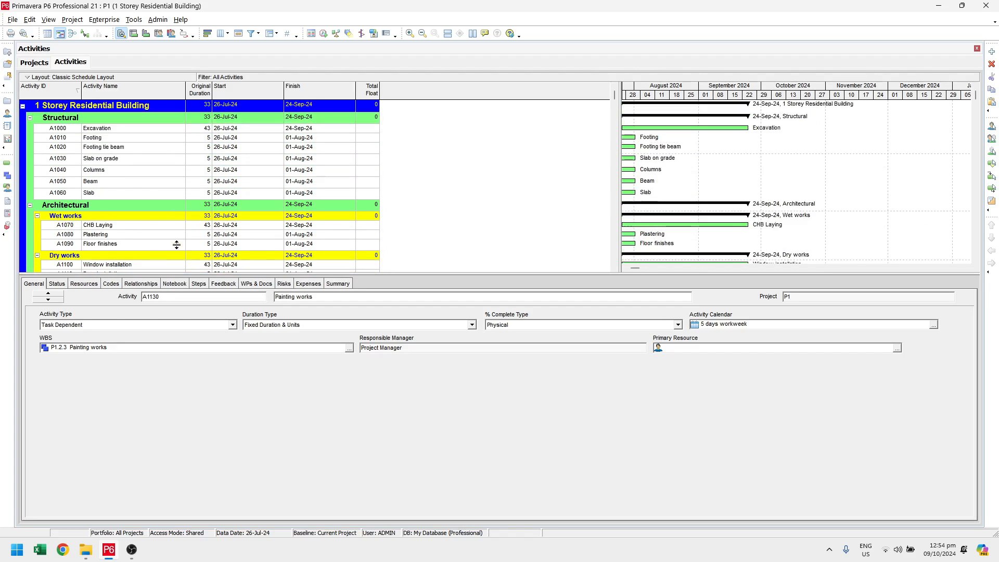
left_click(106, 134)
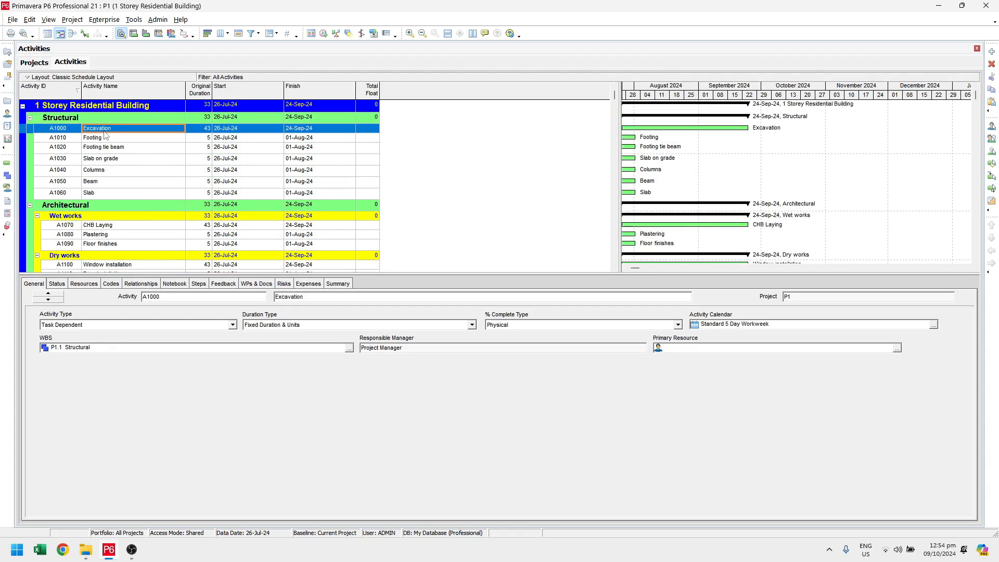
left_click(100, 173, "shift")
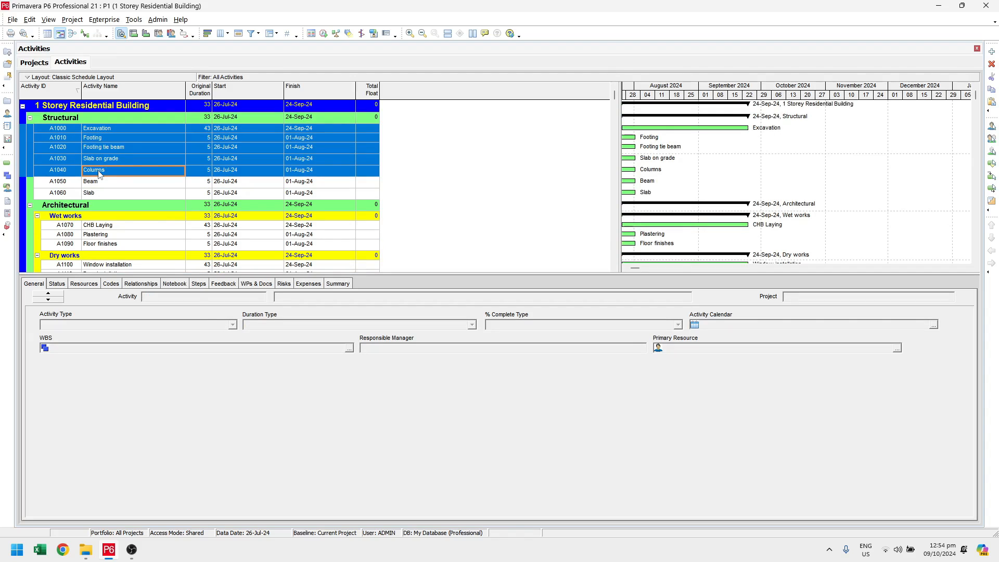
right_click(100, 174)
left_click(115, 204)
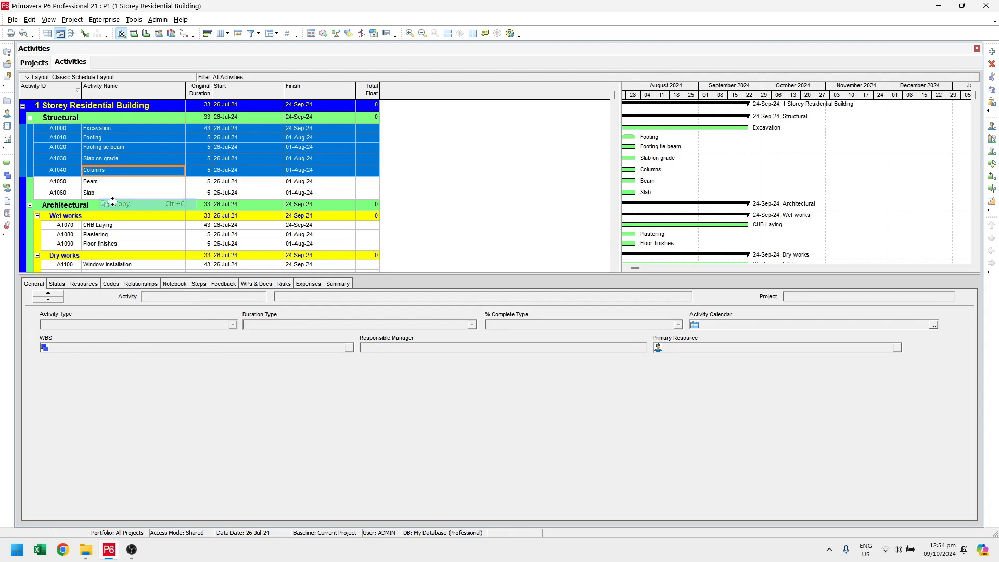
scroll(109, 203, "down", 3)
right_click(95, 239)
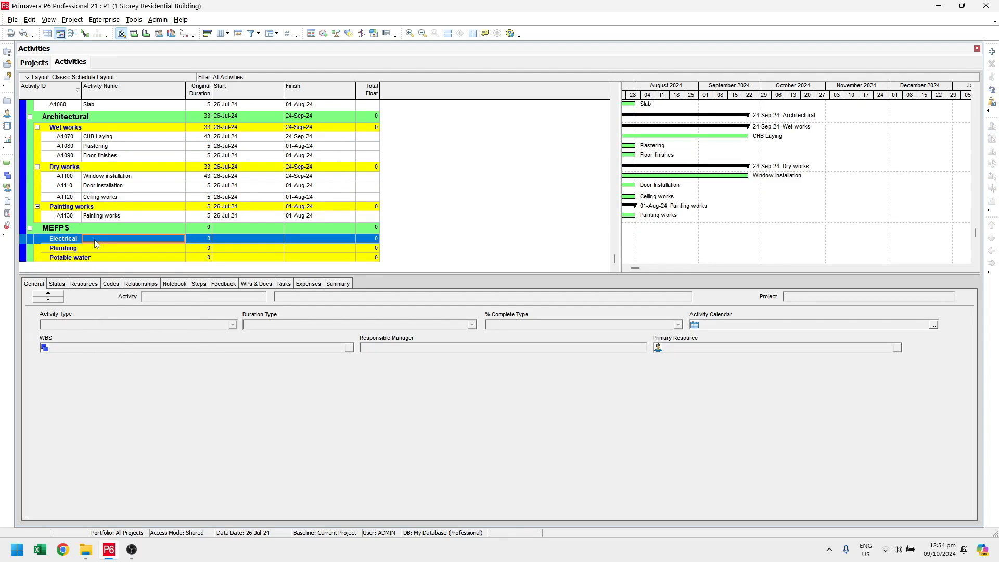
left_click(115, 285)
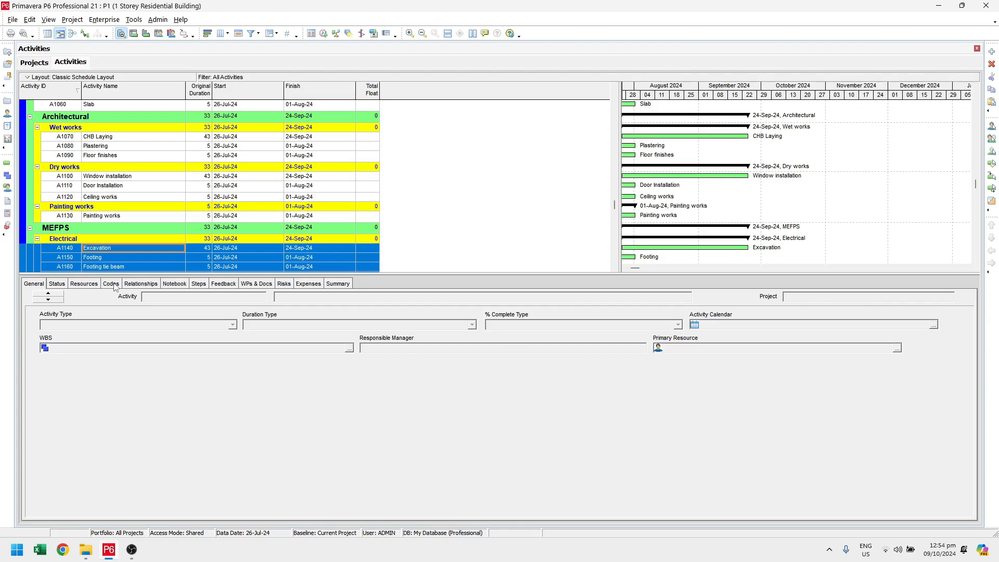
Step: Rename the first three copied Electrical activities as Layout, Installation of conduits in walls and Installation of conduits in ceiling
scroll(125, 251, "down", 1)
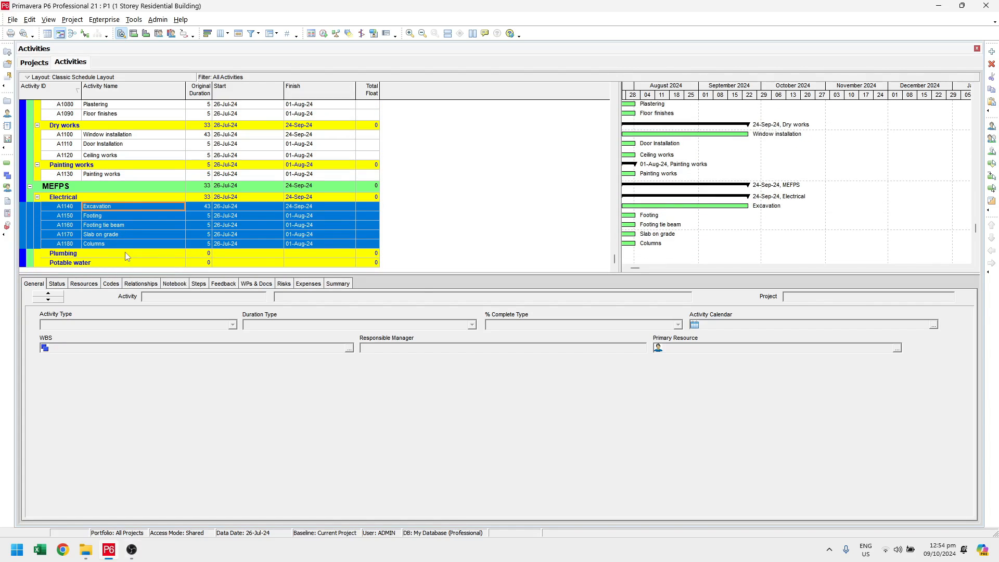
left_click(119, 208)
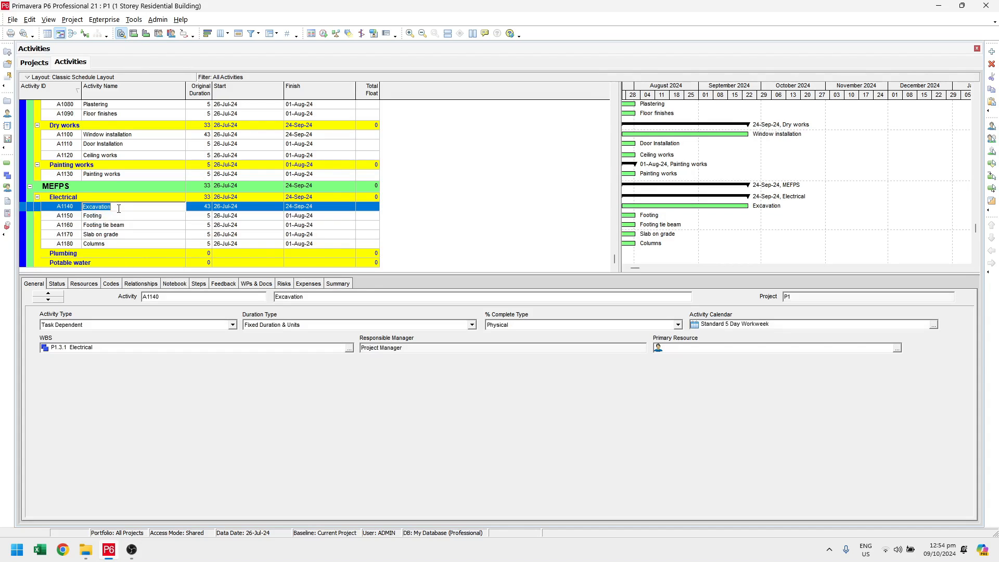
type("Layout")
key("Return")
left_click(127, 215)
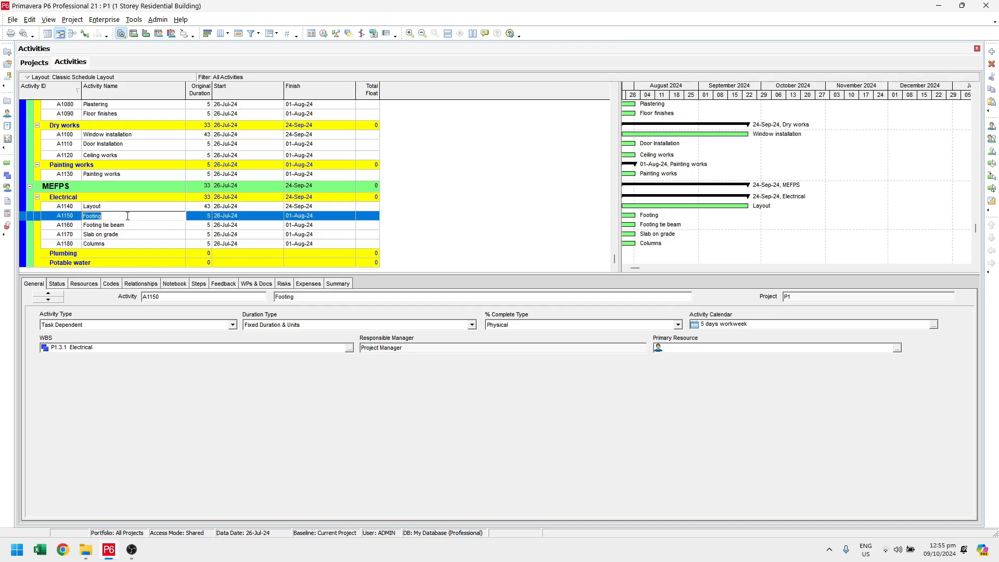
type("Installation of conduits in walls")
key("Return")
left_click(138, 226)
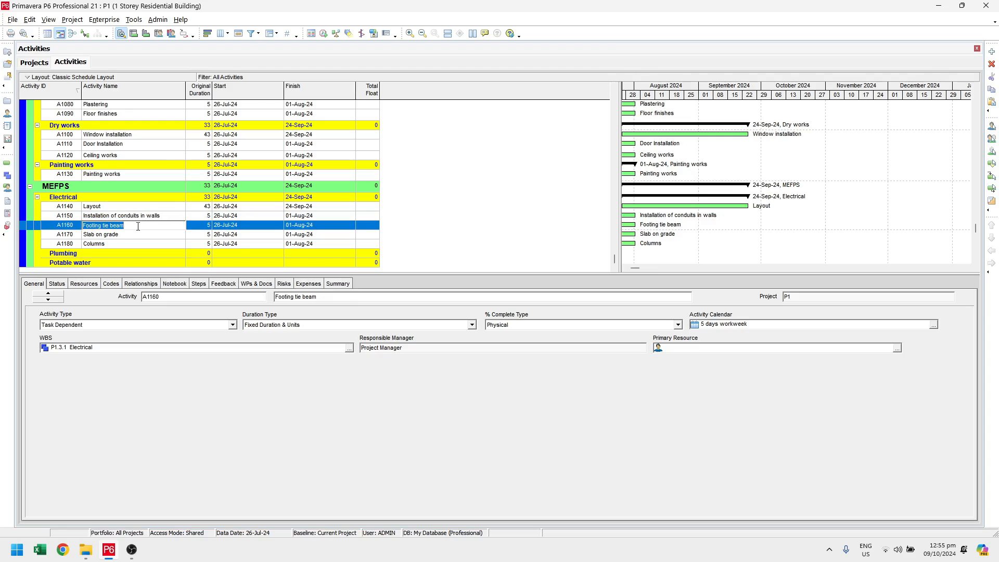
type("Installation of conduits in ceiling")
key("Return")
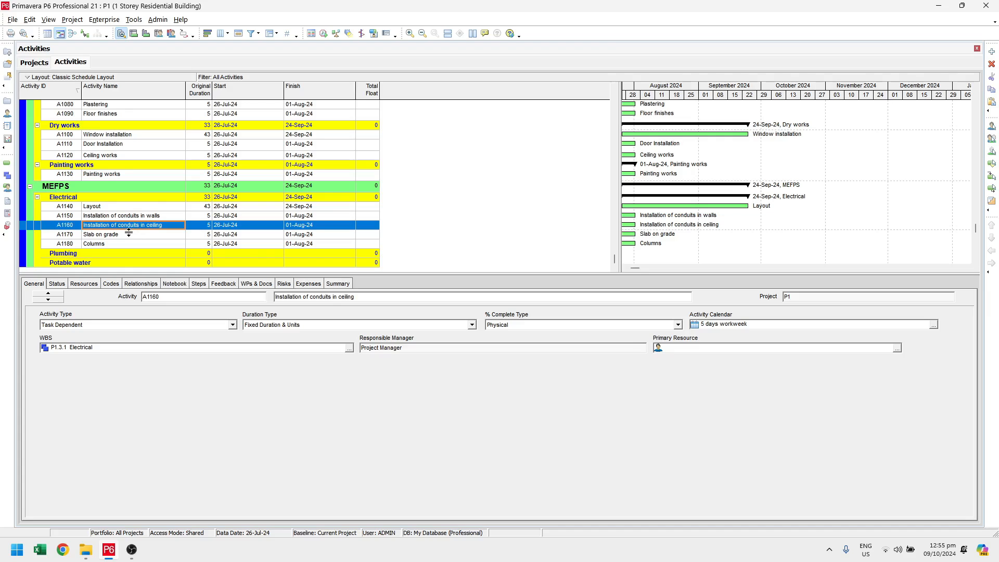
Step: Rename the Electrical activities Slab on grade and Columns as Wire pulling and Installation of fixtures
left_click(128, 234)
left_click(128, 233)
type("W")
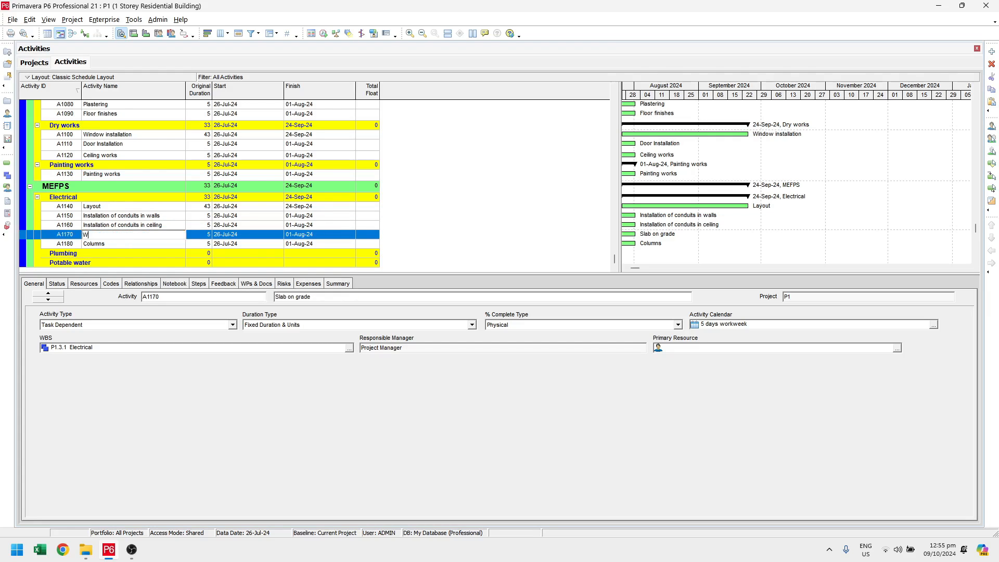
type("ire pulling")
key("Return")
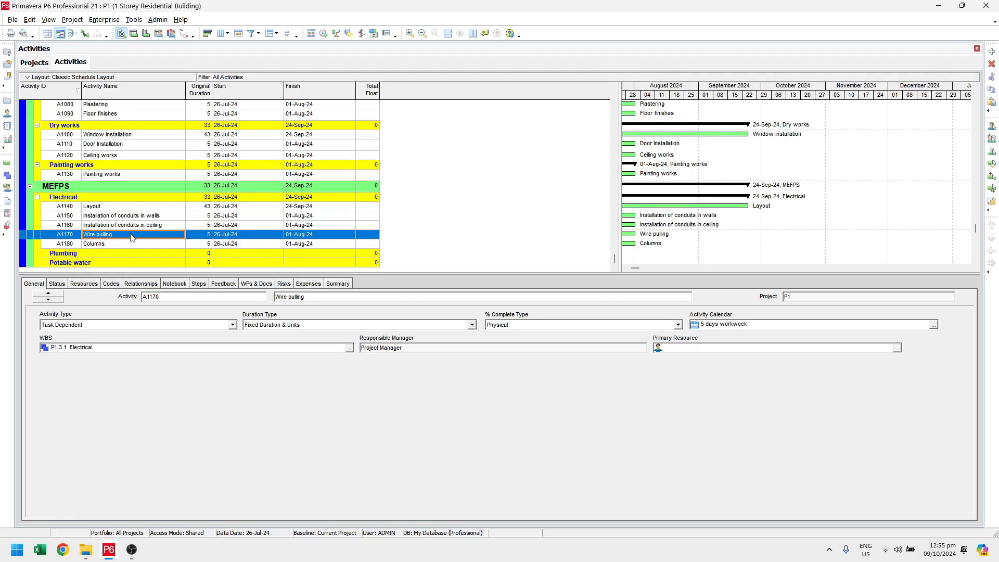
left_click(116, 244)
left_click(117, 244)
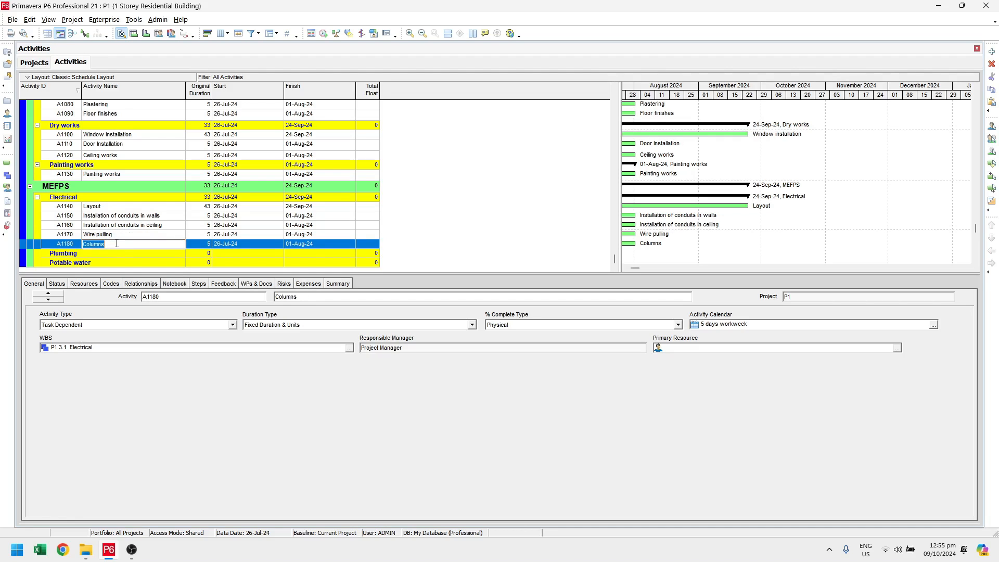
type("Installation of fixtures")
key("Return")
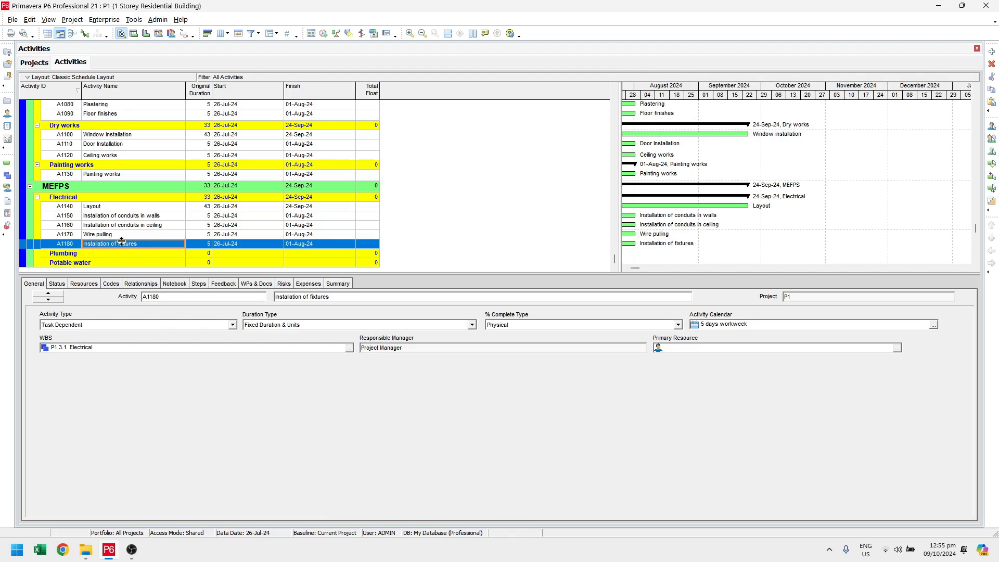
Step: Copy the Electrical activities Layout, Installation of conduits in walls and Installation of conduits in ceiling into the Plumbing WBS element
left_click(124, 208)
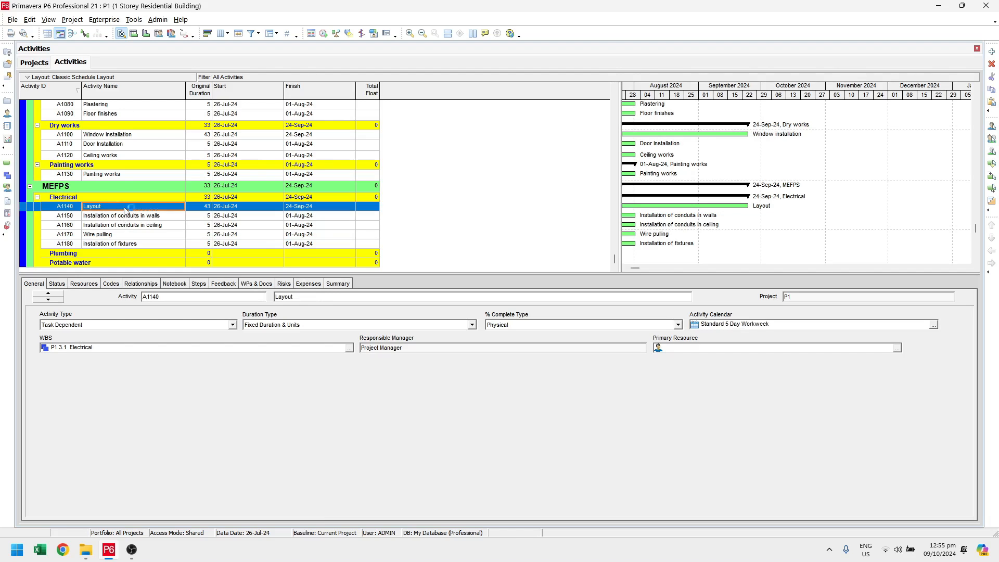
left_click(121, 229, "shift")
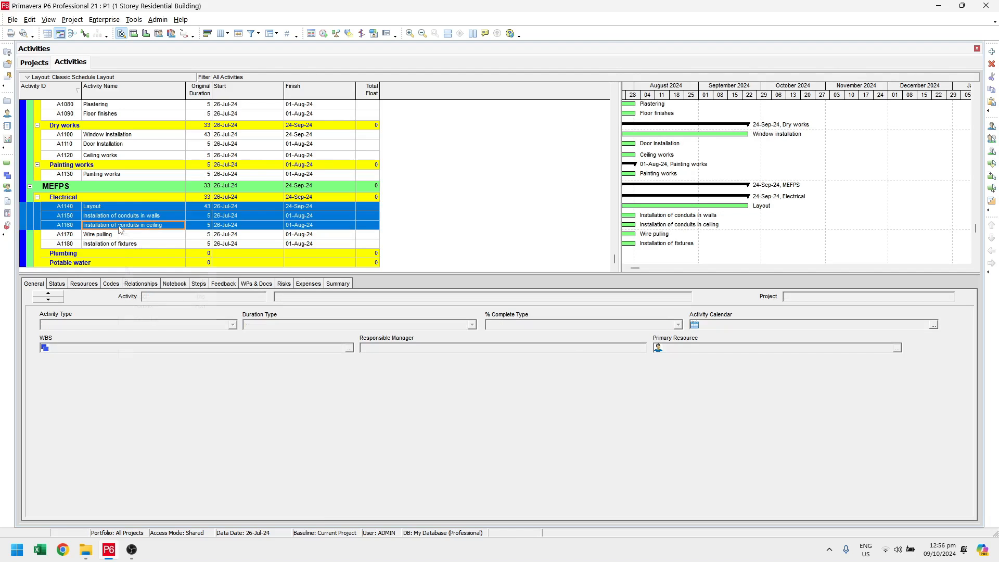
right_click(120, 229)
left_click(128, 257)
left_click(124, 253)
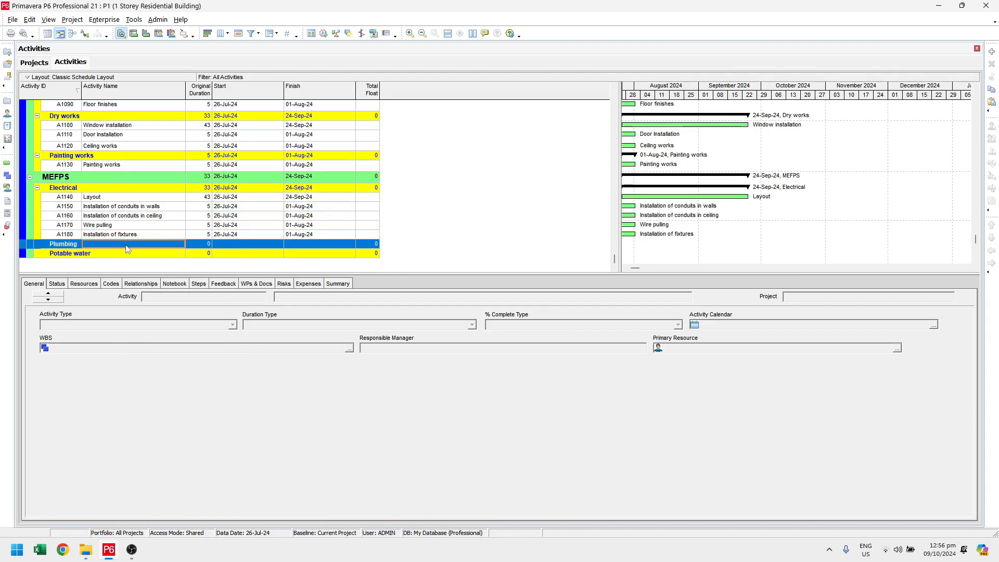
right_click(127, 246)
left_click(147, 289)
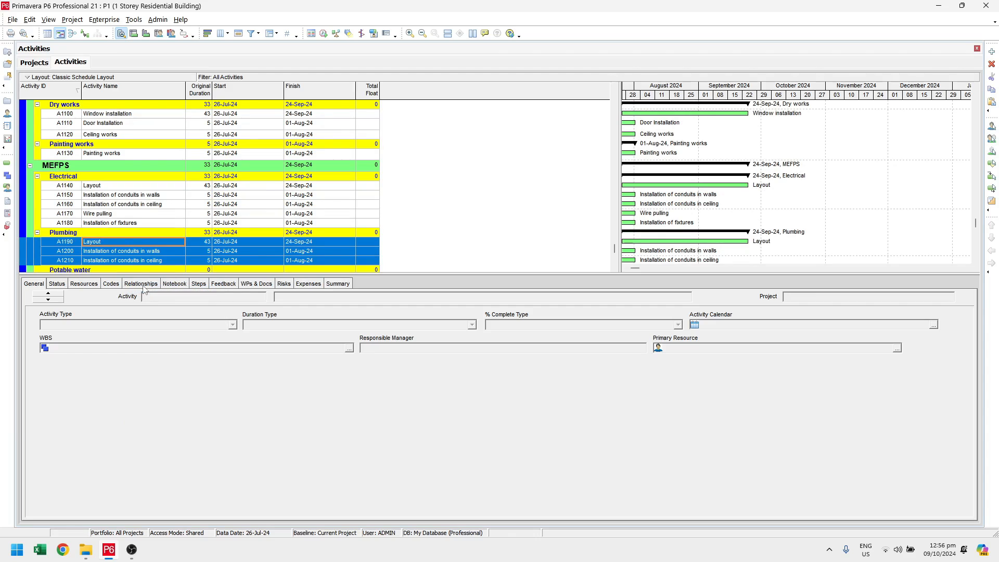
Step: Paste the same three copied activities into the Potable water WBS element
scroll(152, 255, "down", 1)
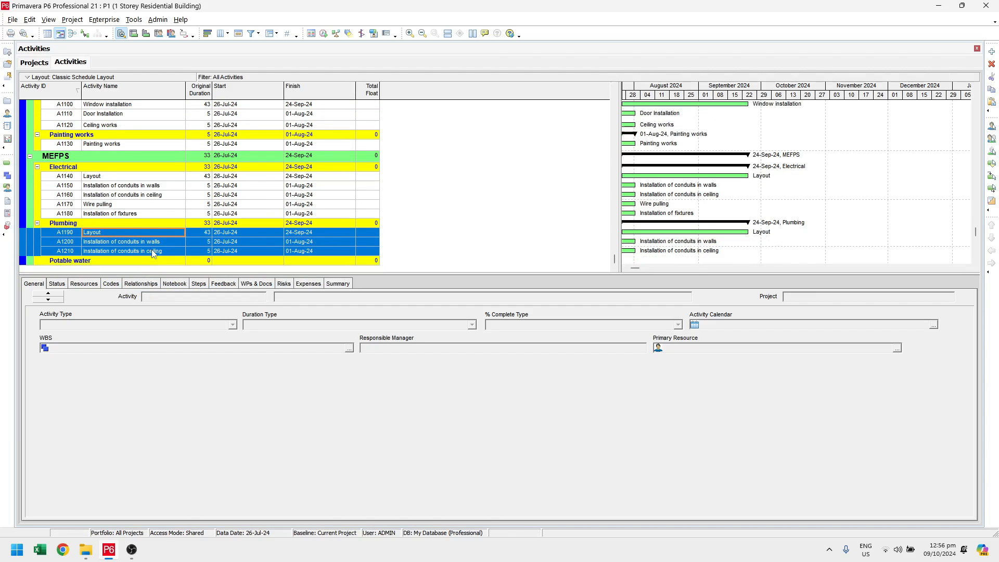
left_click(137, 262)
scroll(138, 261, "down", 2)
right_click(143, 240)
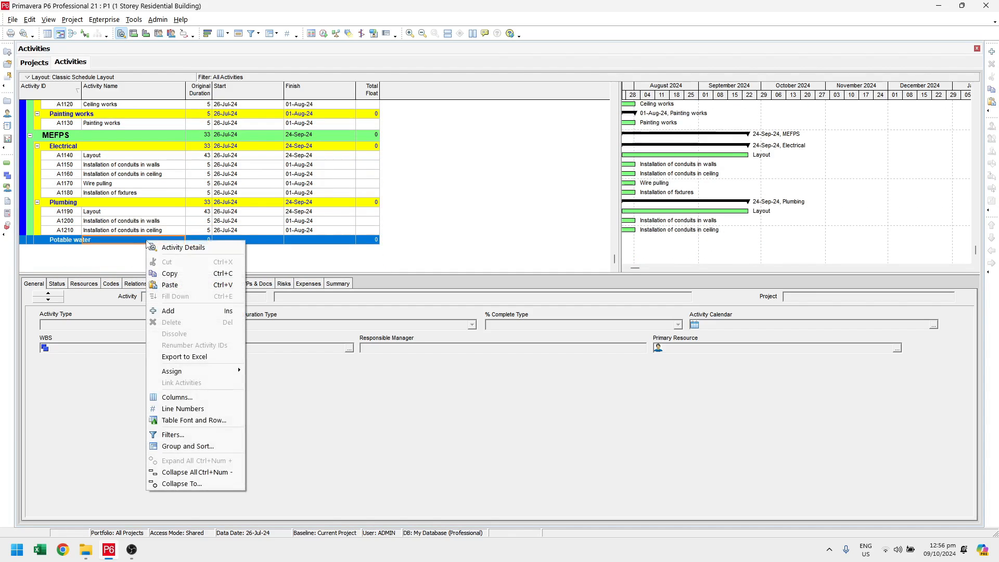
left_click(163, 288)
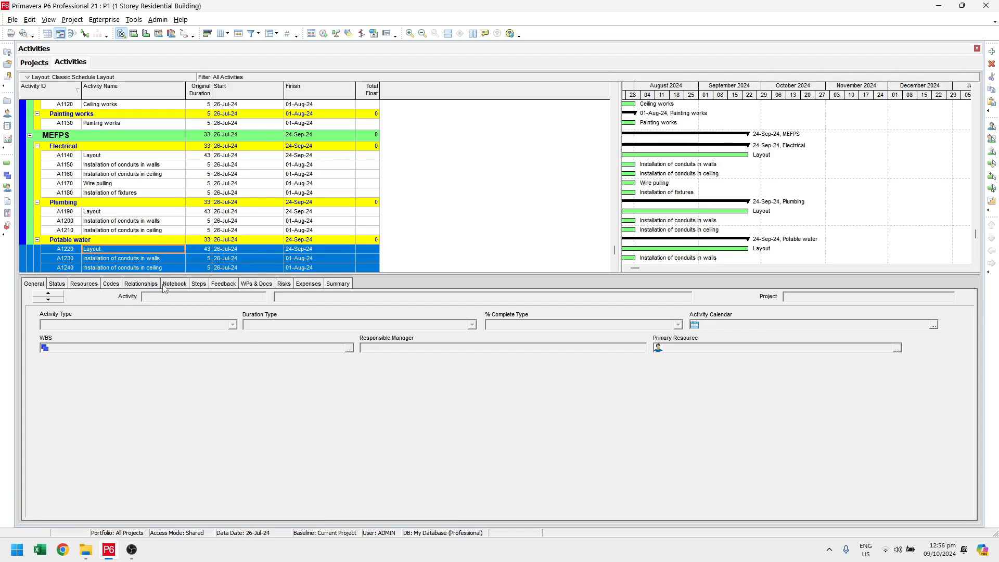
Step: Rename the two conduit activities under Plumbing as Installation of pipes and Installation of sanitary wares
left_click(142, 221)
double_click(160, 223)
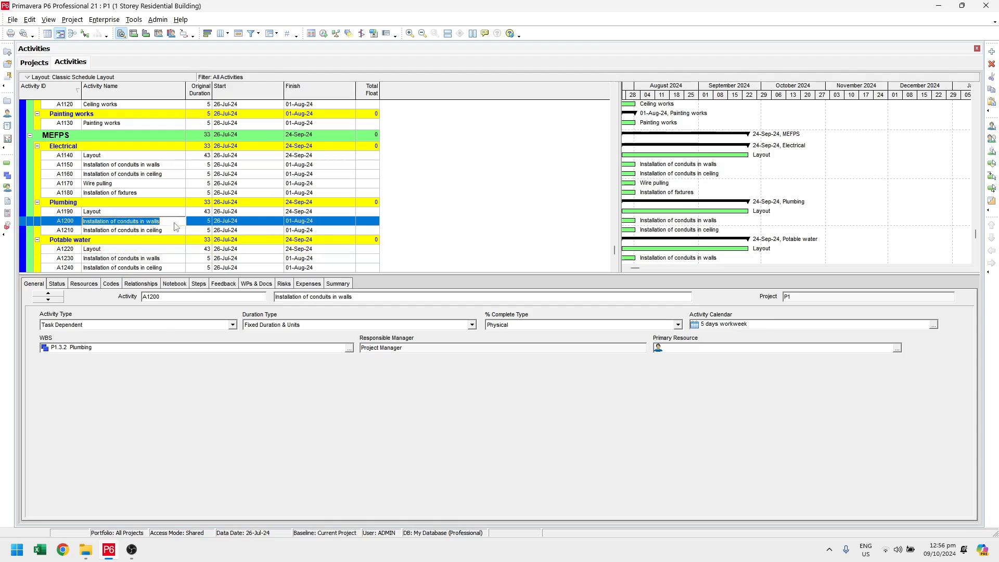
key("BackSpace")
type("insta")
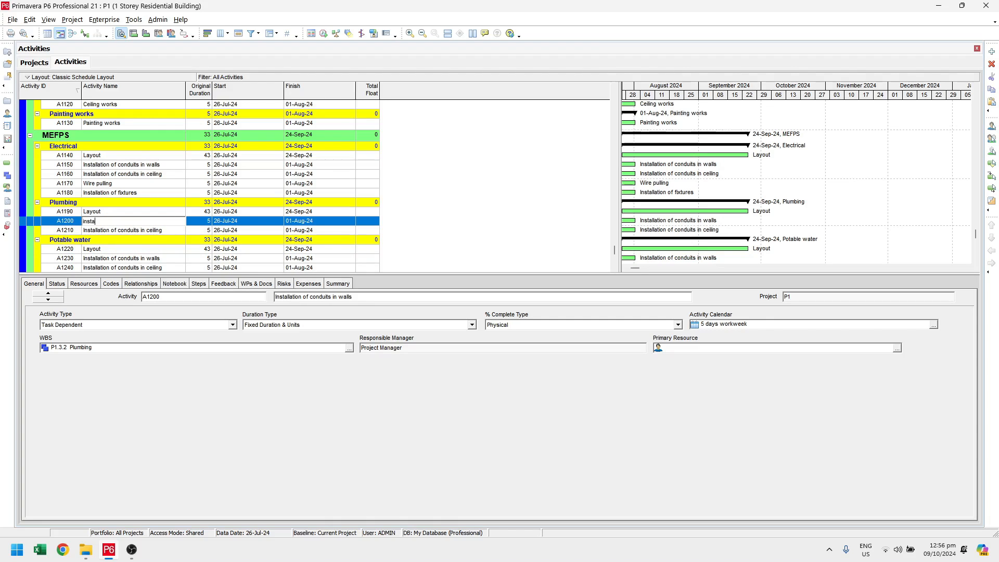
key("BackSpace")
key("BackSpace")
key("BackSpace")
key("BackSpace")
key("BackSpace")
type("Installation of pipes")
key("Return")
left_click(173, 232)
left_click(173, 232)
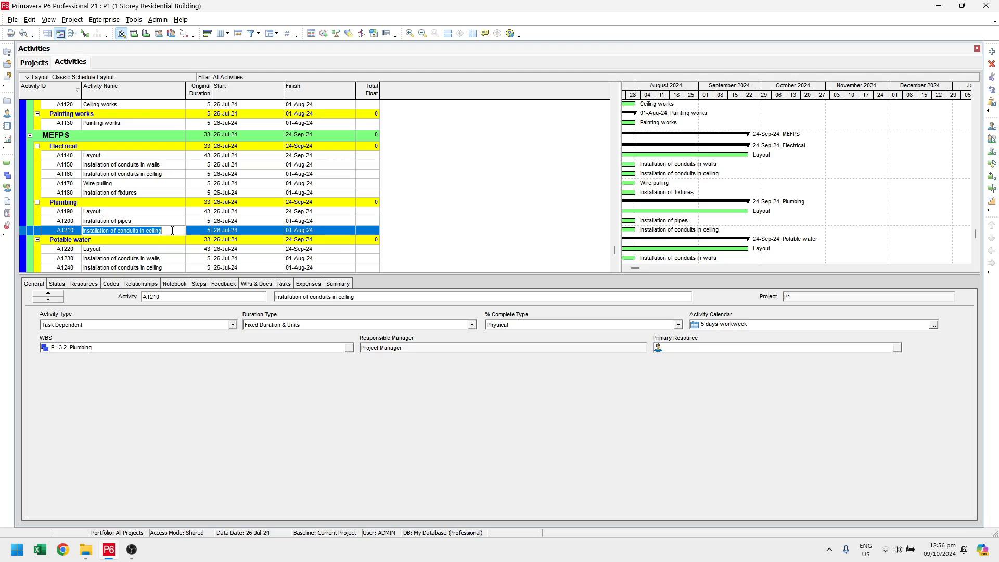
type("Installatio")
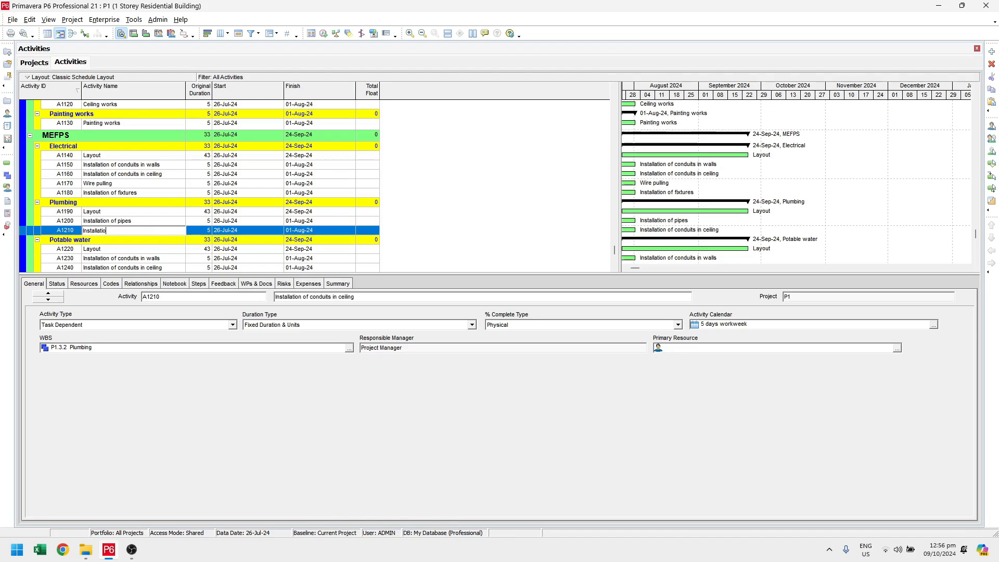
type("n of sanitary wares")
key("Return")
Step: Rename the two conduit activities under Potable water as Installation of pipes and Installation of fixtures
left_click(161, 258)
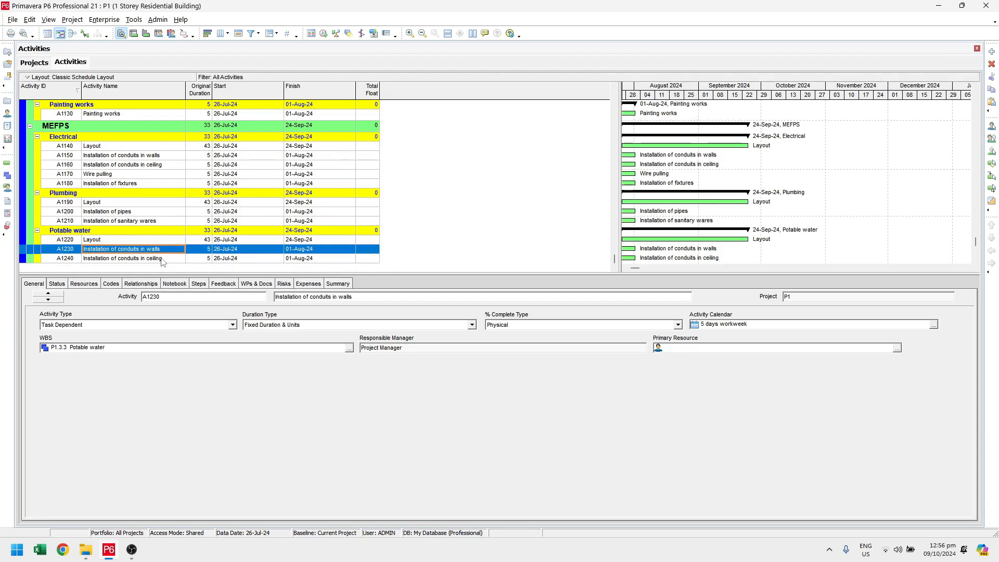
left_click(167, 251)
type("Insta")
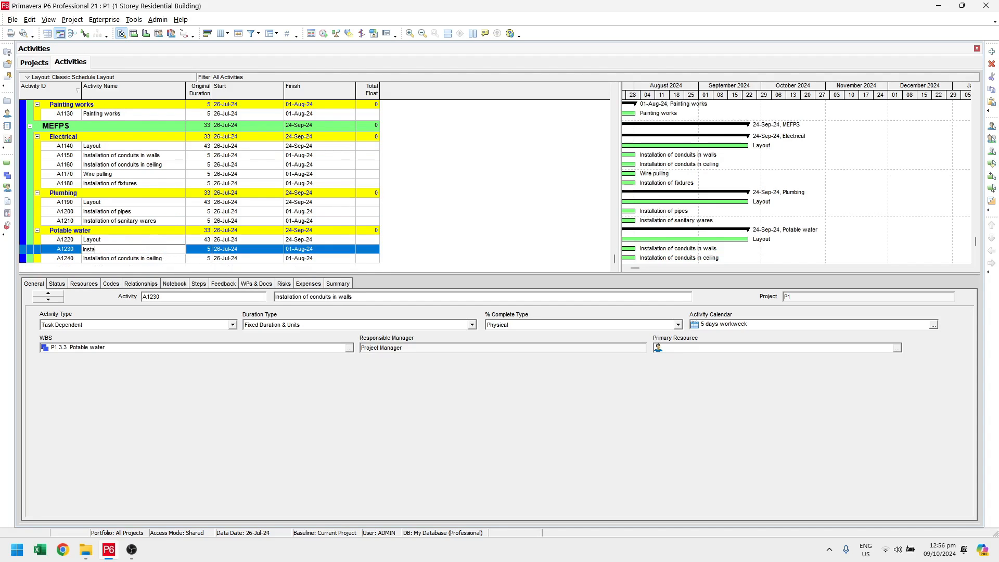
type("llation of pipes")
key("Return")
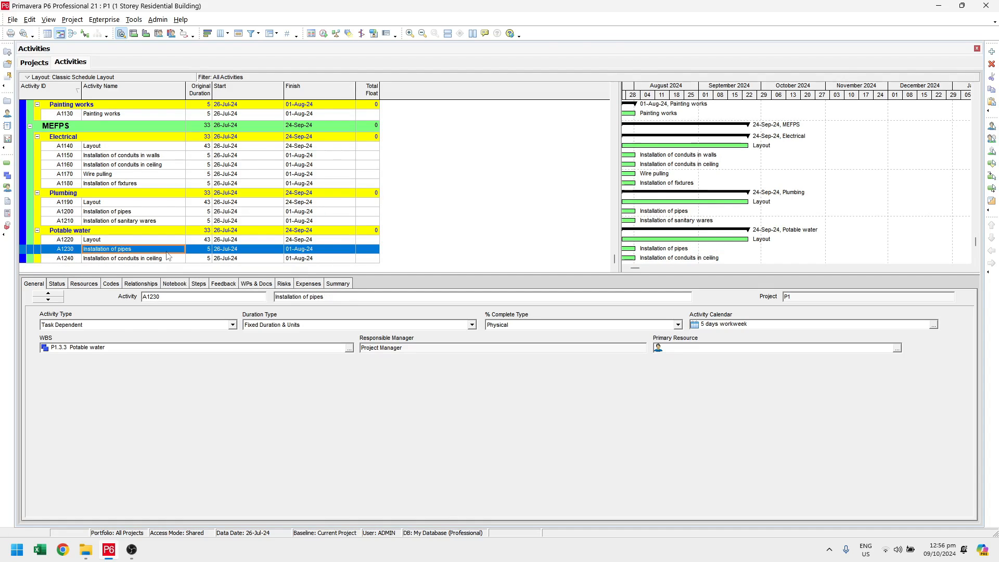
left_click(169, 258)
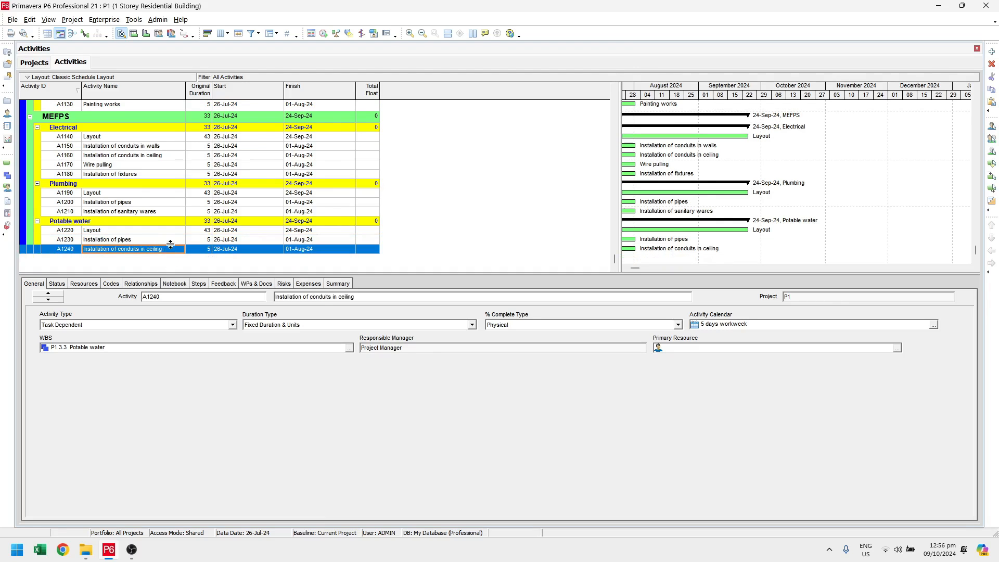
left_click(170, 249)
type("Installation of fi")
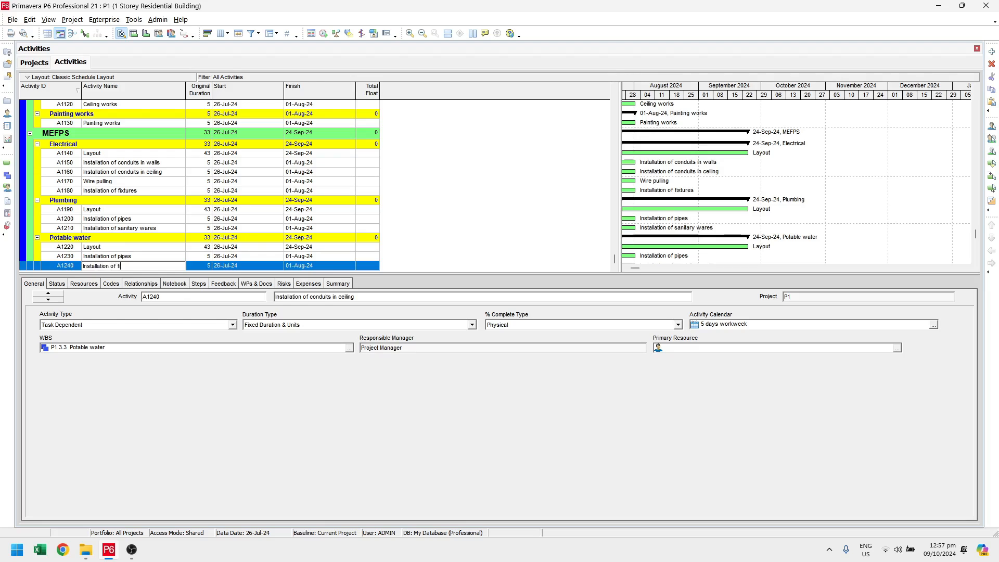
type("xru")
type("ures")
key("Return")
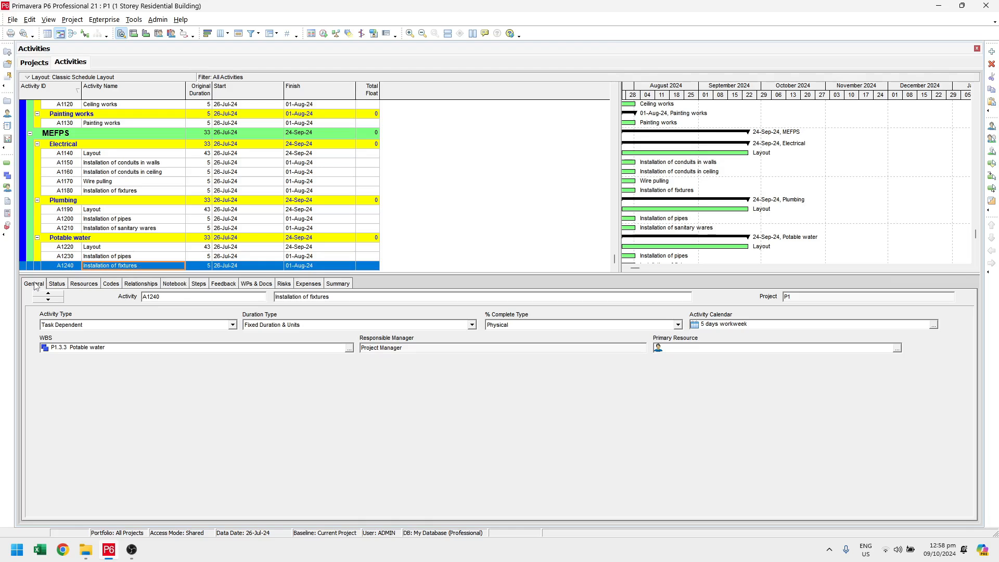
left_click(144, 326)
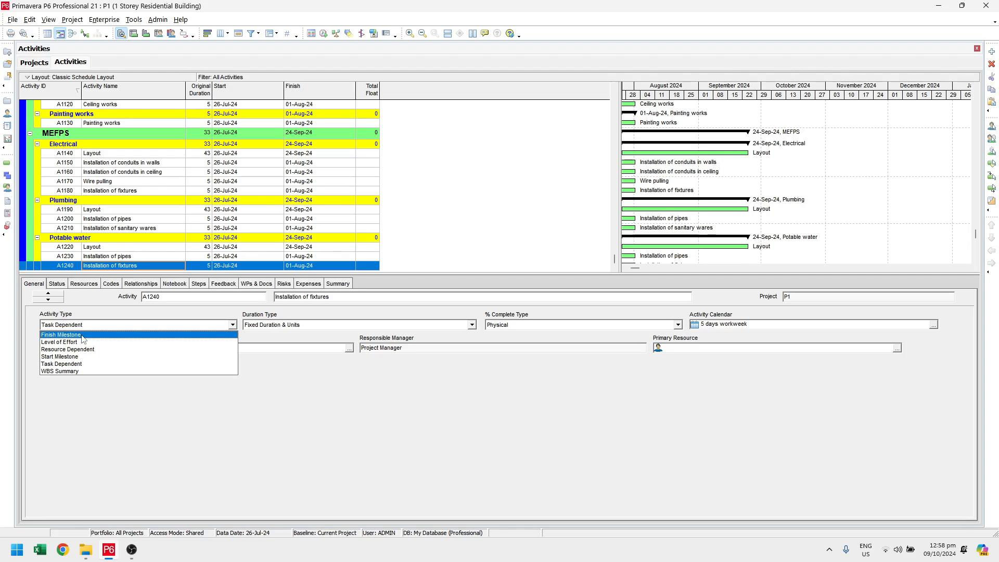
left_click(7, 178)
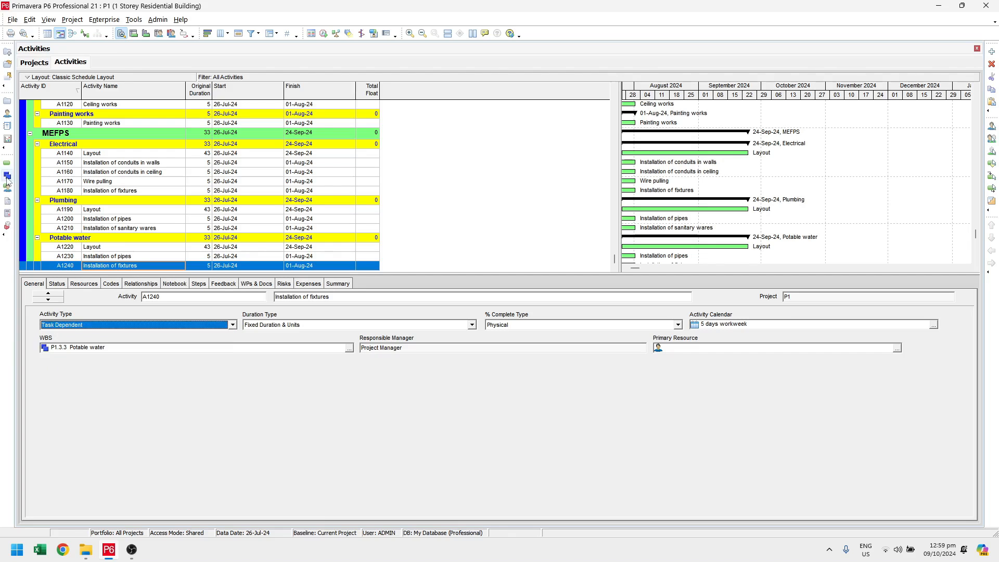
Step: Add a new WBS element named Milestones directly under the 1 Storey Residential Building project
left_click(7, 177)
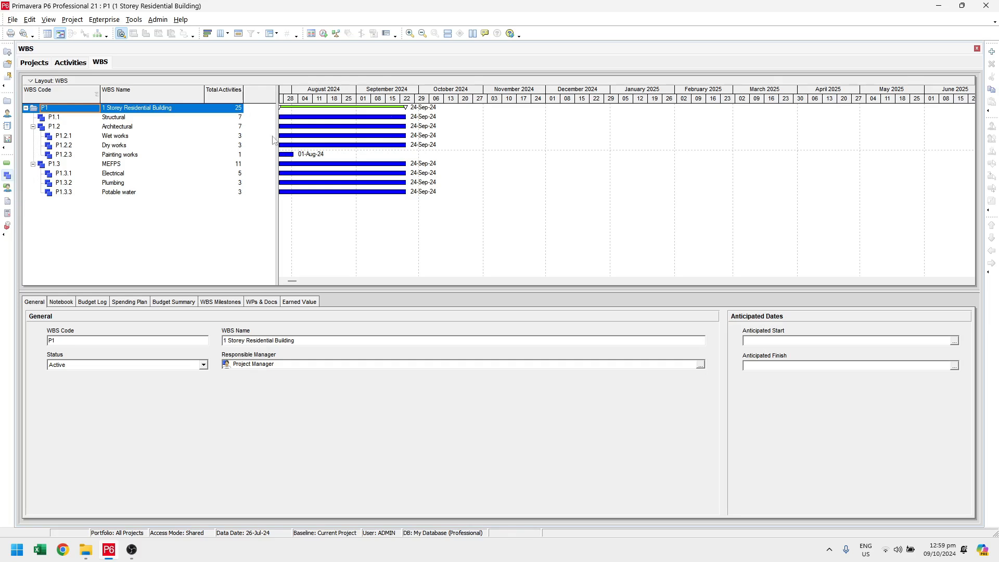
left_click(991, 54)
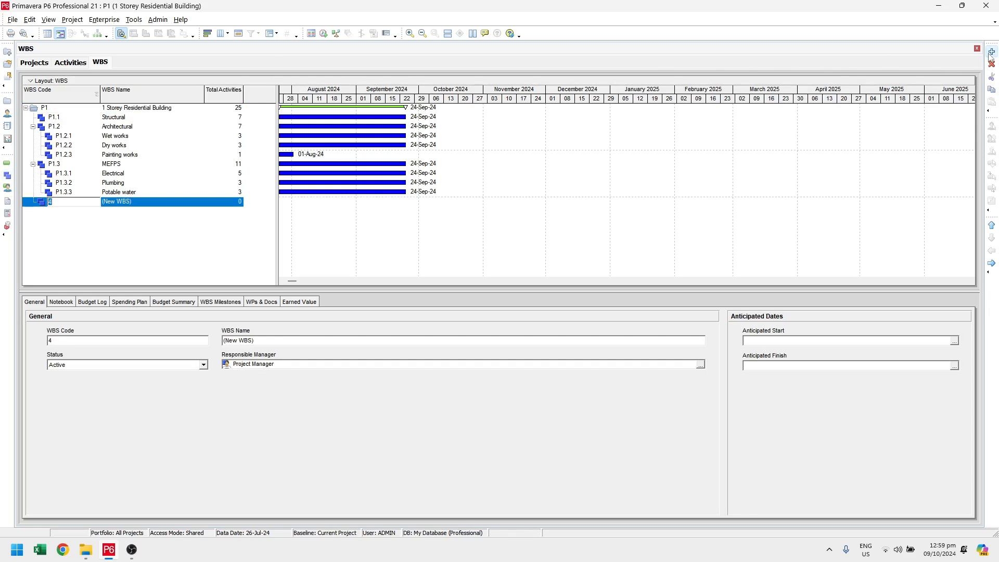
left_click(155, 203)
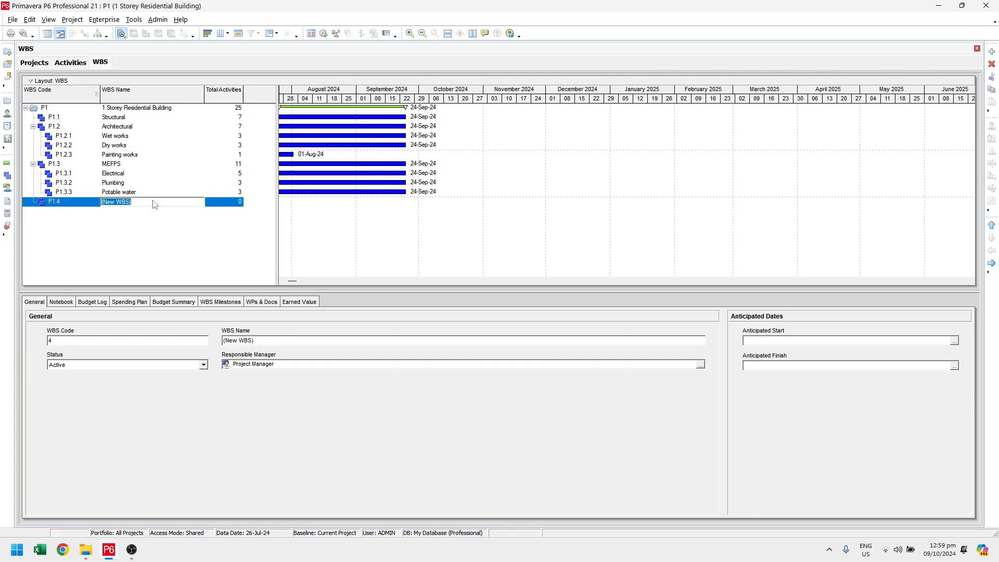
type("mile")
key("BackSpace")
key("BackSpace")
key("BackSpace")
key("BackSpace")
type("Milestones")
key("Return")
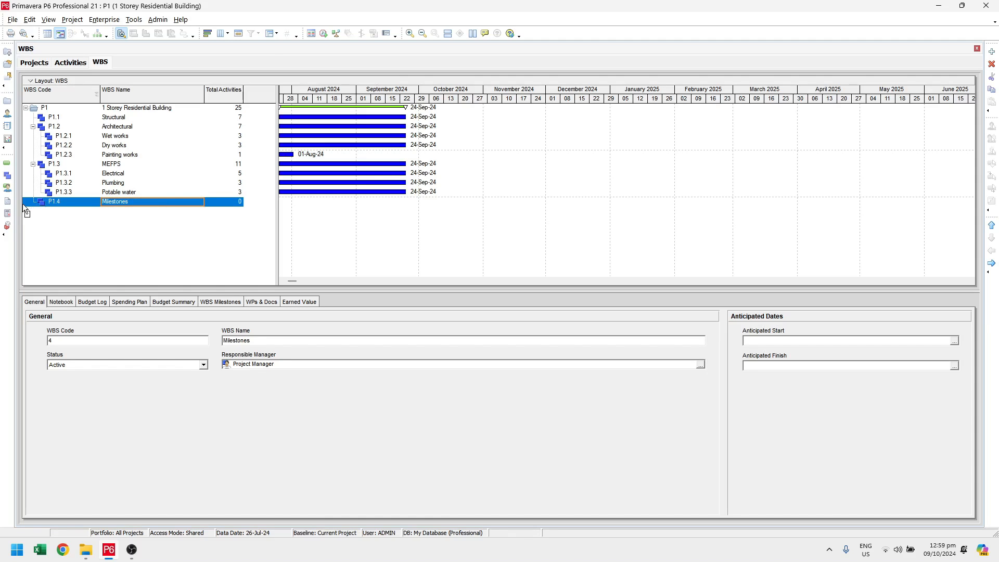
Step: Move the Milestones WBS element above Structural and refresh the activity list to apply the new order
left_click_drag(23, 204, 34, 109)
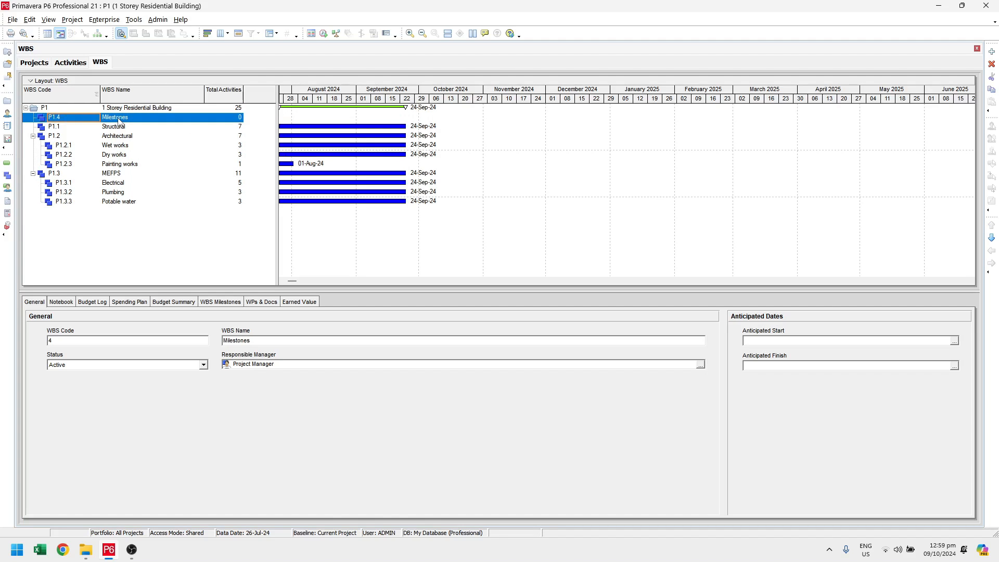
left_click(78, 63)
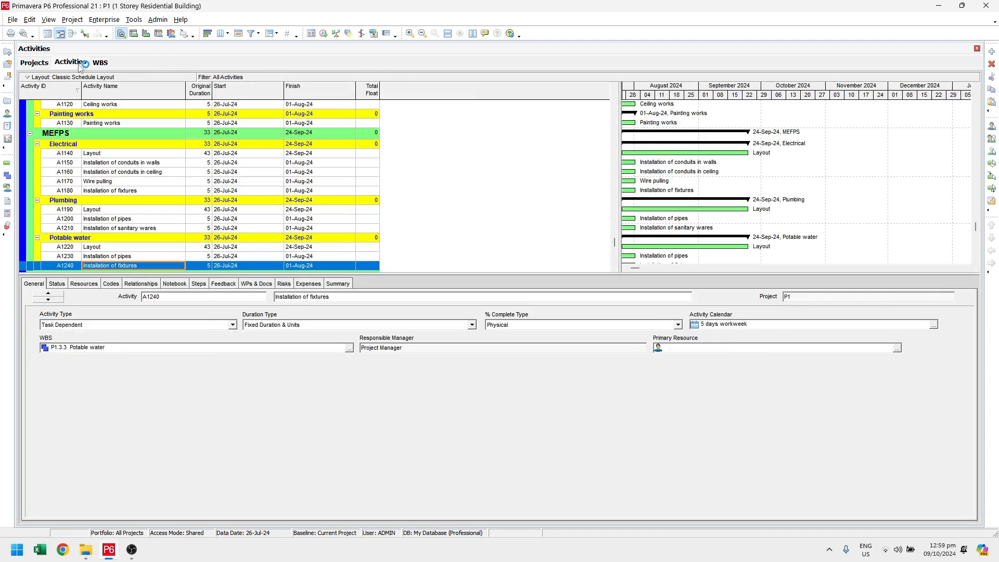
scroll(140, 150, "up", 6)
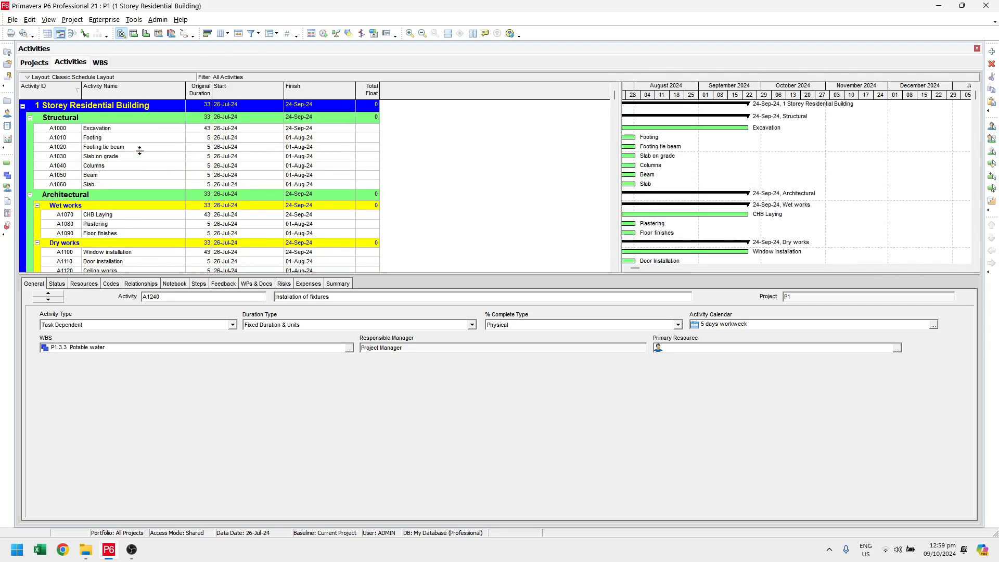
scroll(140, 150, "down", 6)
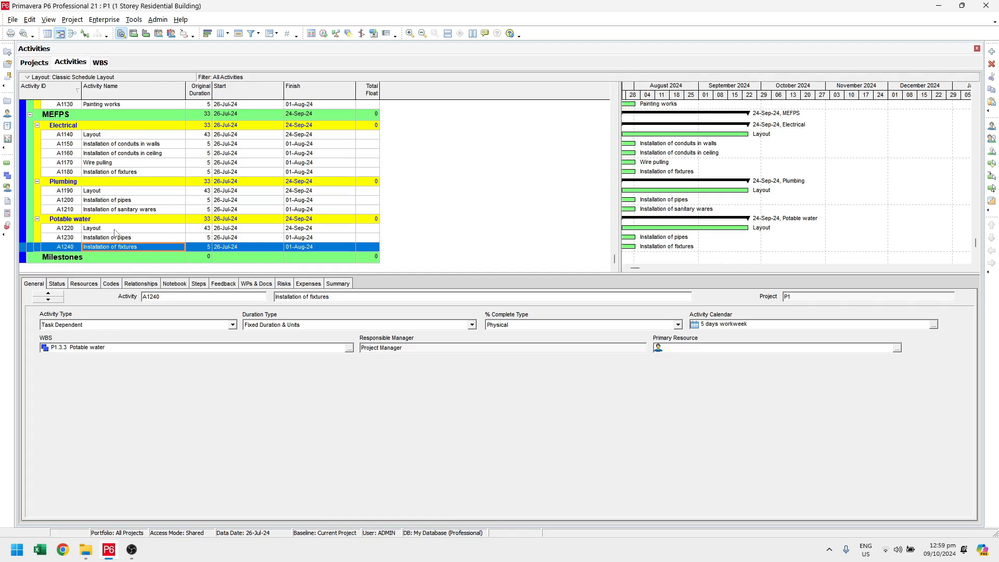
key("F5")
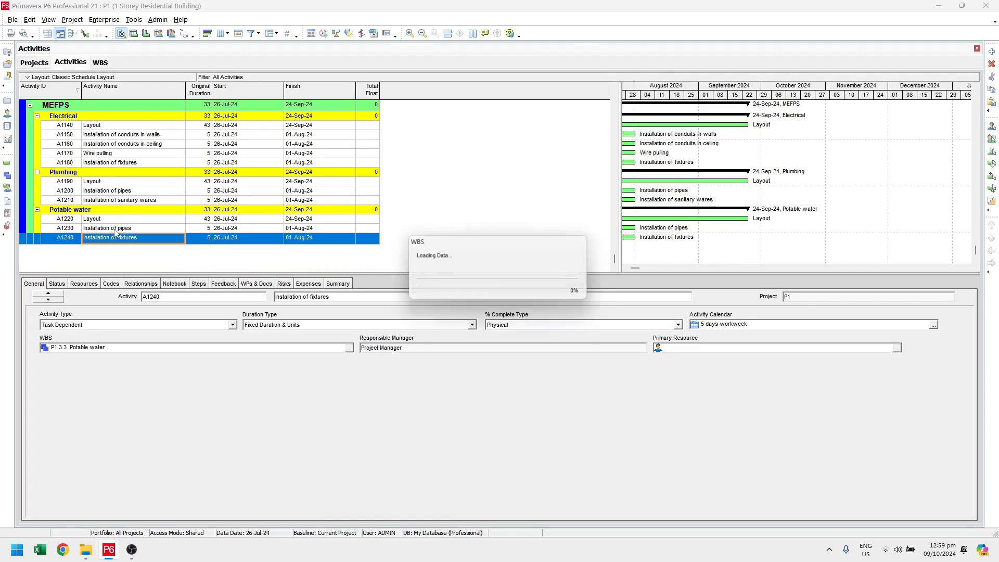
scroll(117, 233, "up", 6)
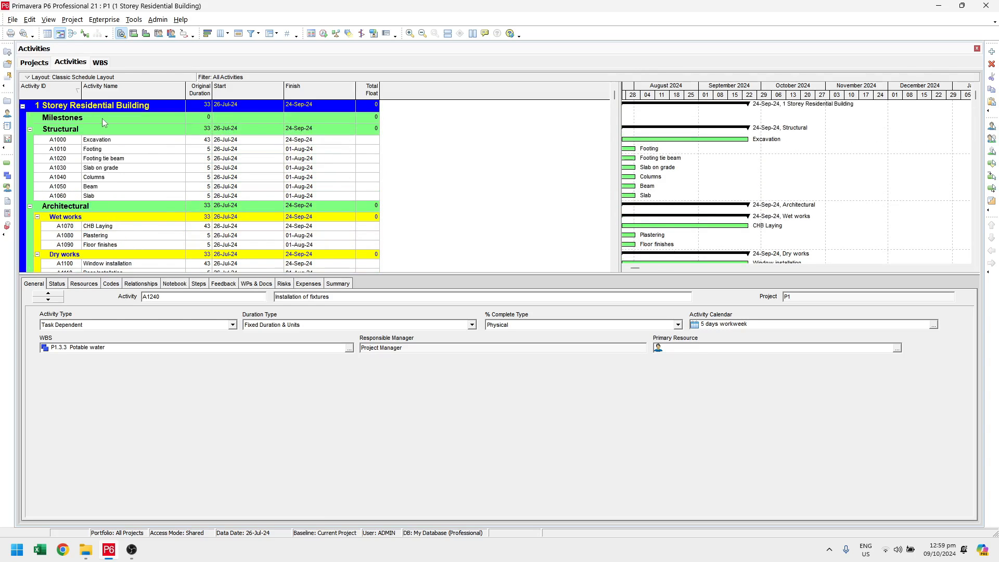
Step: Add two activities named Start date and Completion date under the Milestones WBS element
left_click(102, 117)
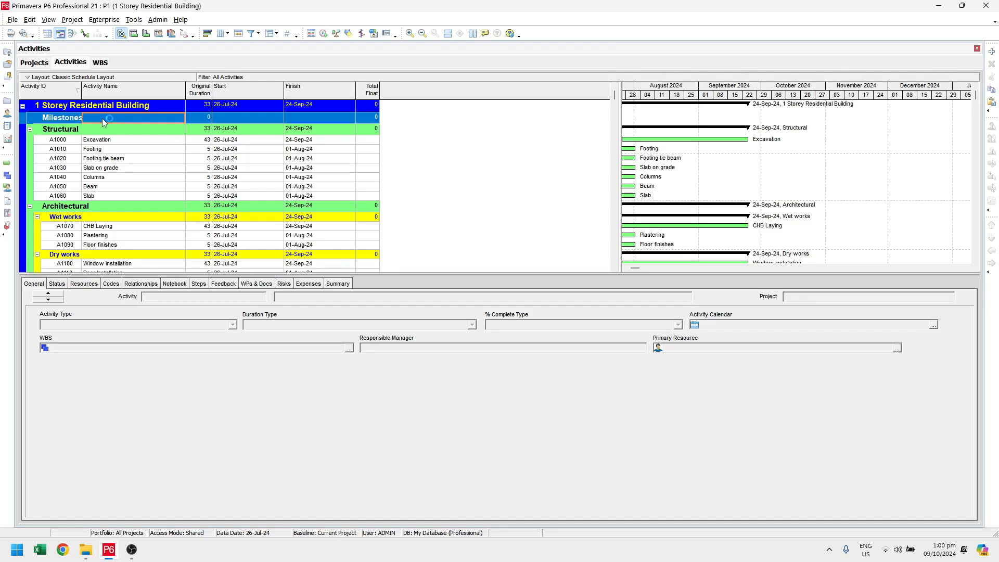
key("Insert")
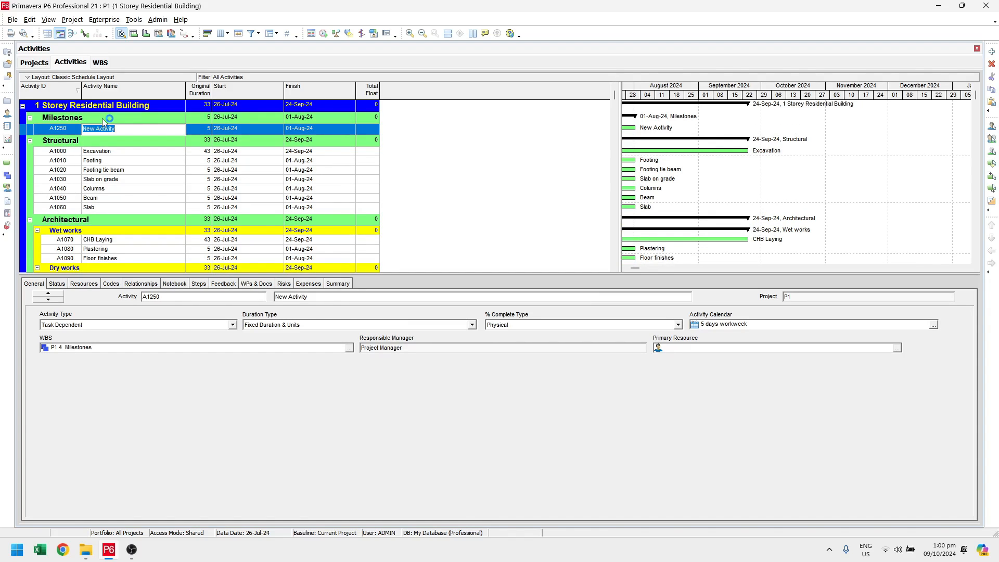
type("Start date")
key("Return")
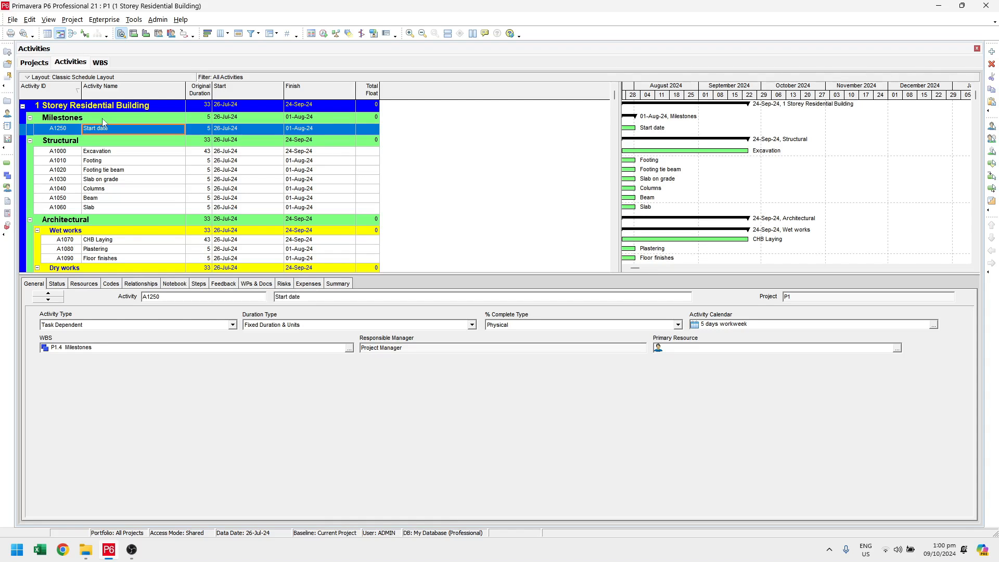
key("Insert")
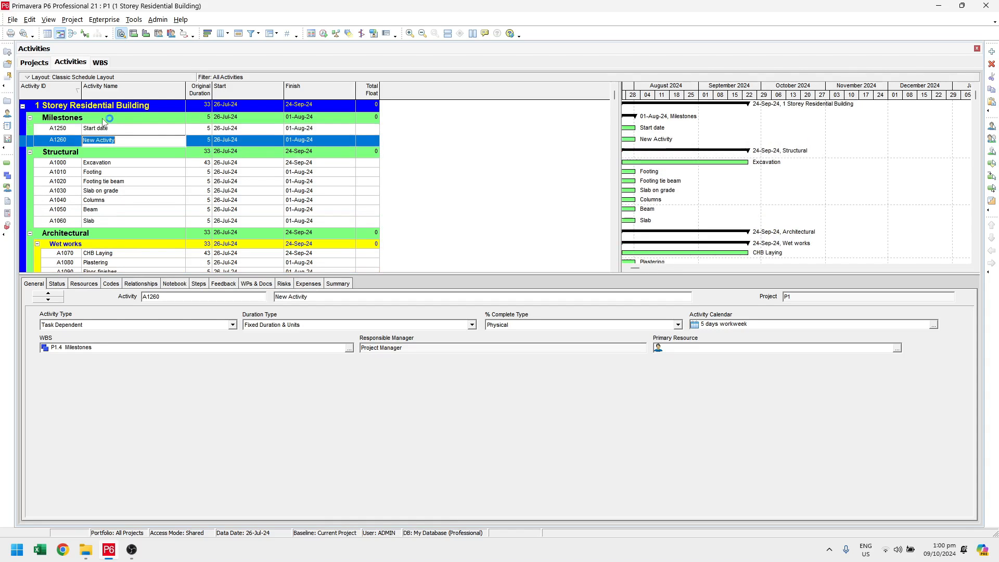
type("Completion date")
key("Return")
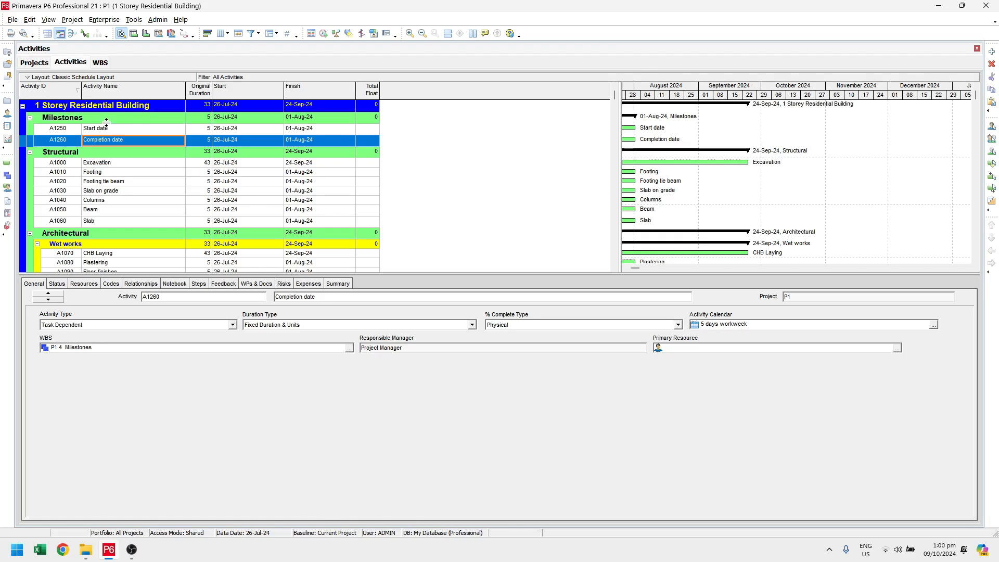
Step: Set the activity type of the Start date activity to Start Milestone
left_click(114, 130)
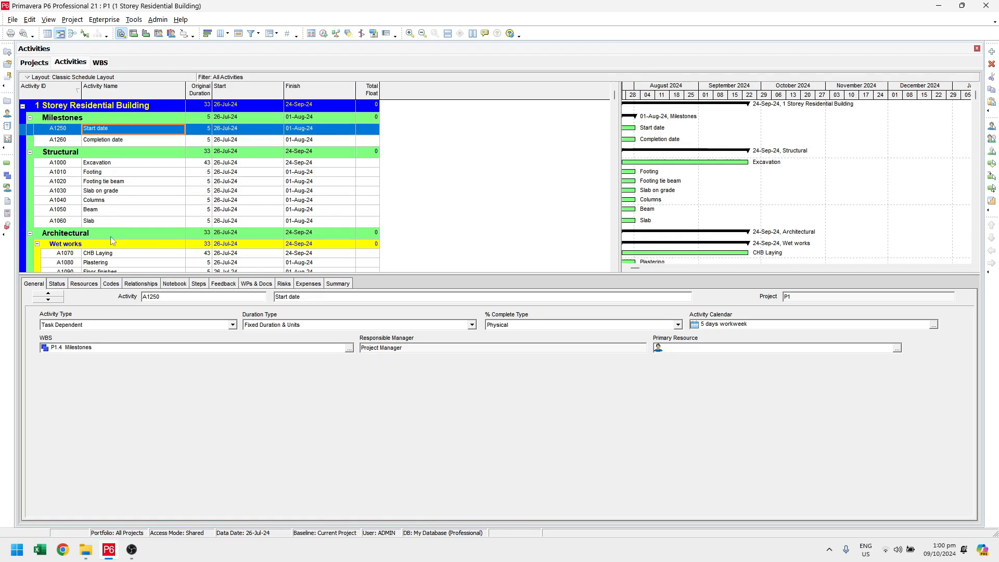
left_click(102, 324)
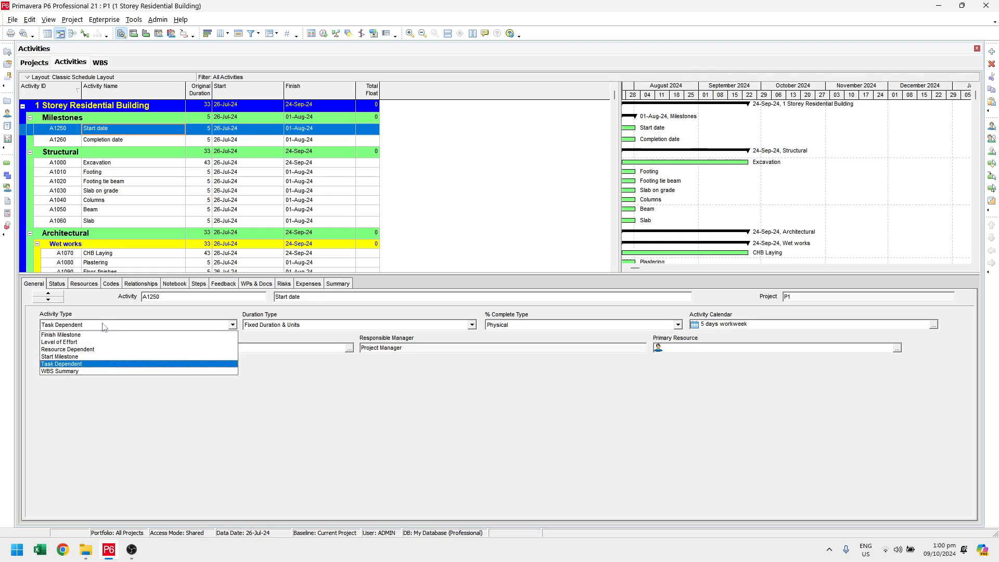
left_click(72, 357)
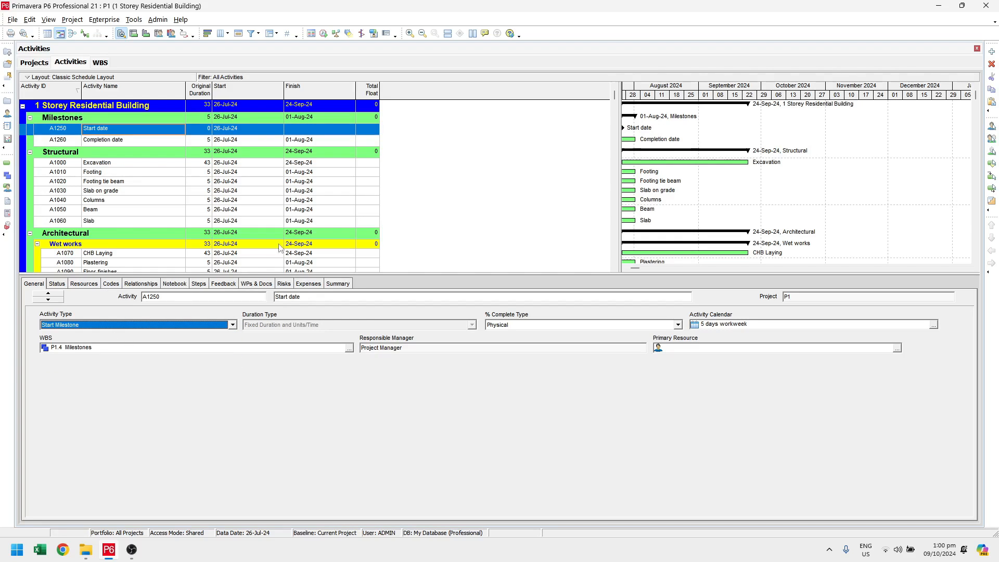
left_click_drag(657, 94, 702, 92)
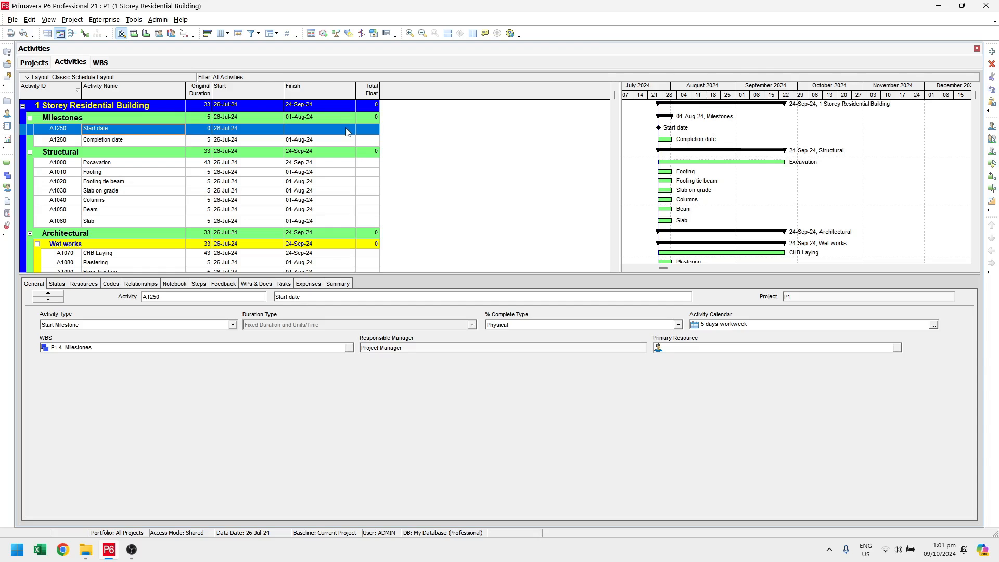
Step: Set the activity type of the Completion date activity to Finish Milestone
left_click(157, 141)
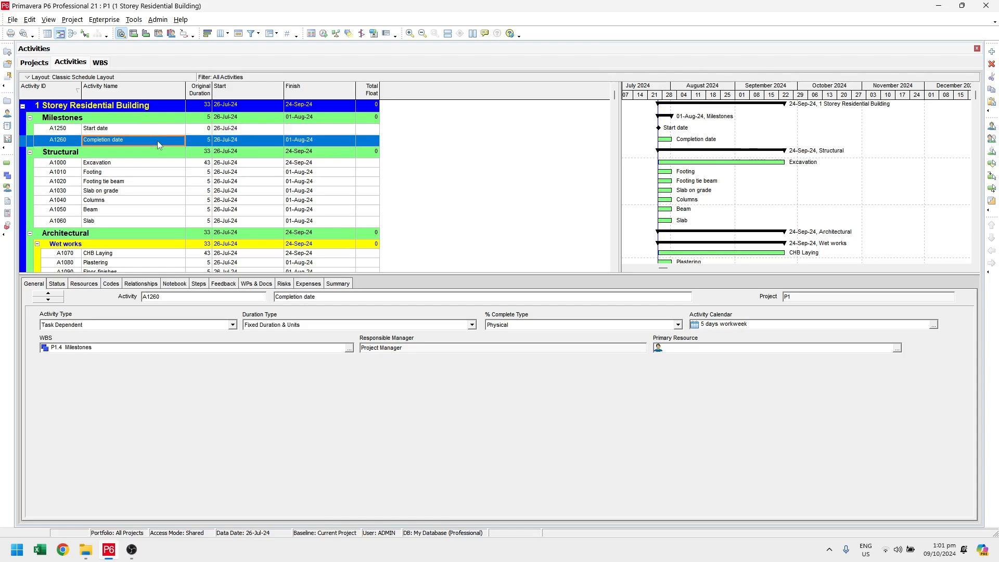
left_click(130, 325)
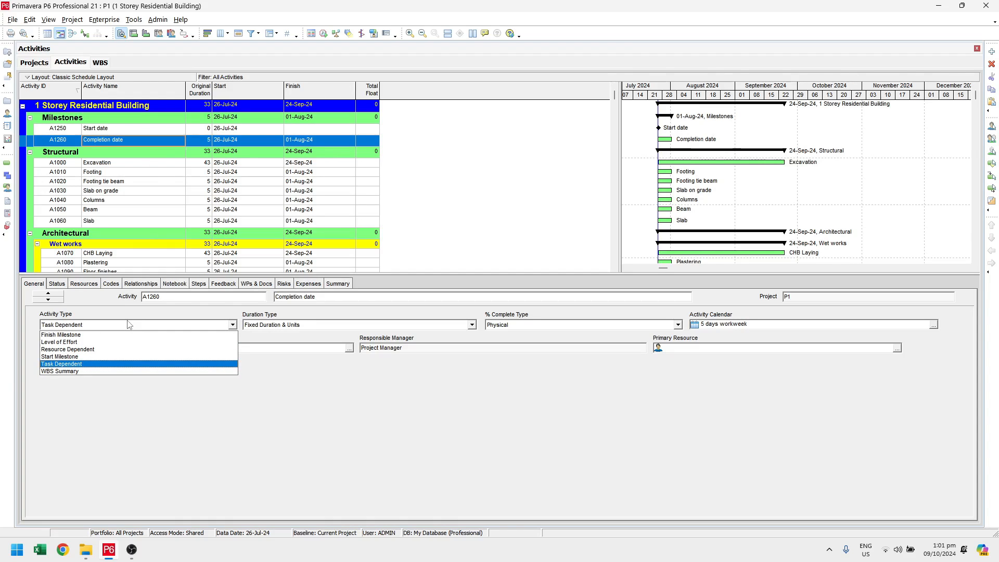
left_click(119, 334)
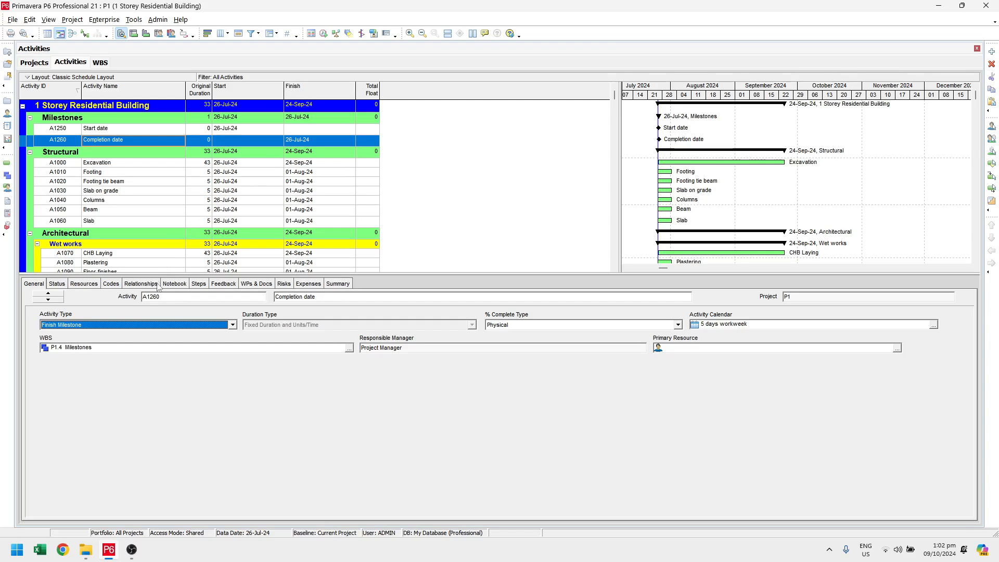
left_click(154, 325)
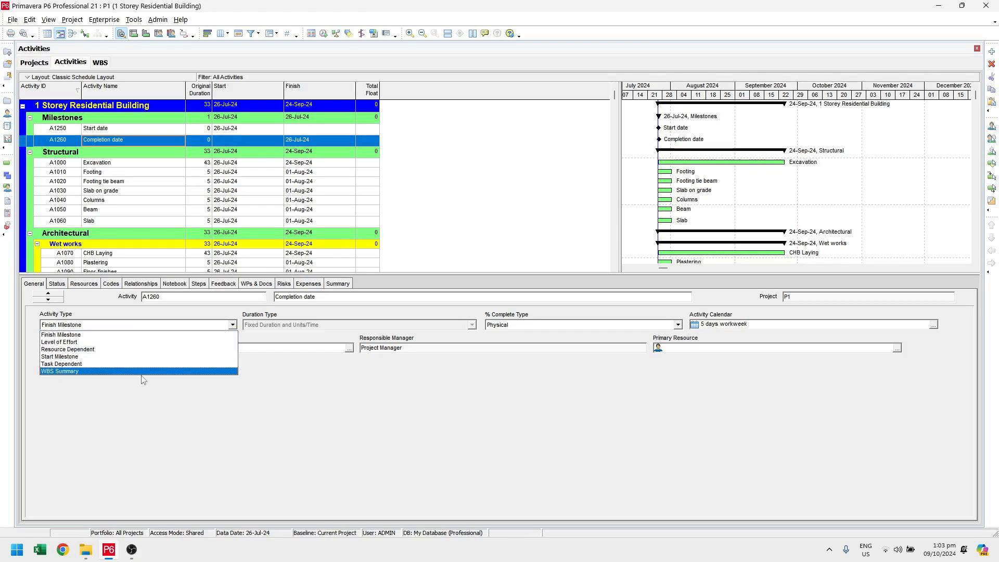
left_click(145, 431)
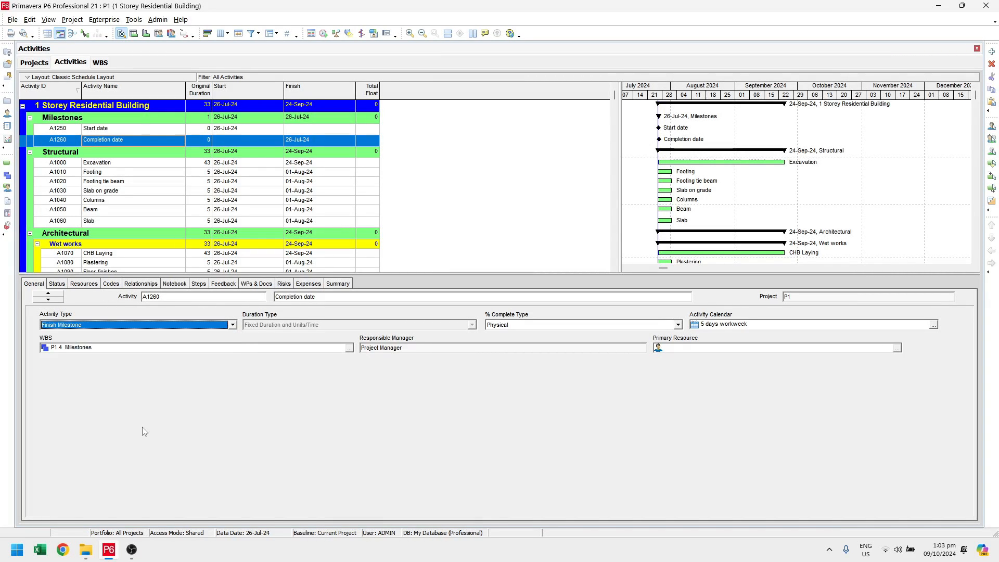